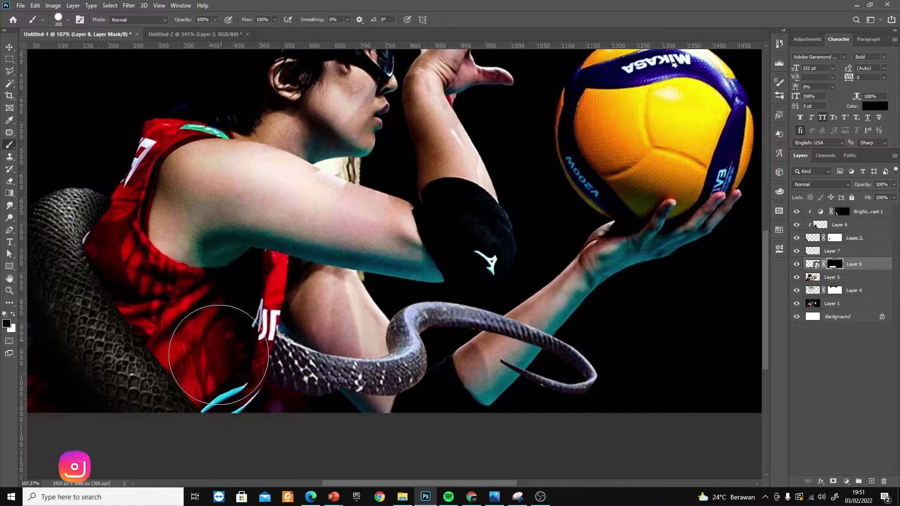
Refine the snake tail's layer mask with a smaller brush so the tail passes behind the player's lower forearm
key("bracketleft")
key("bracketleft")
key("bracketleft")
key("bracketleft")
key("bracketleft")
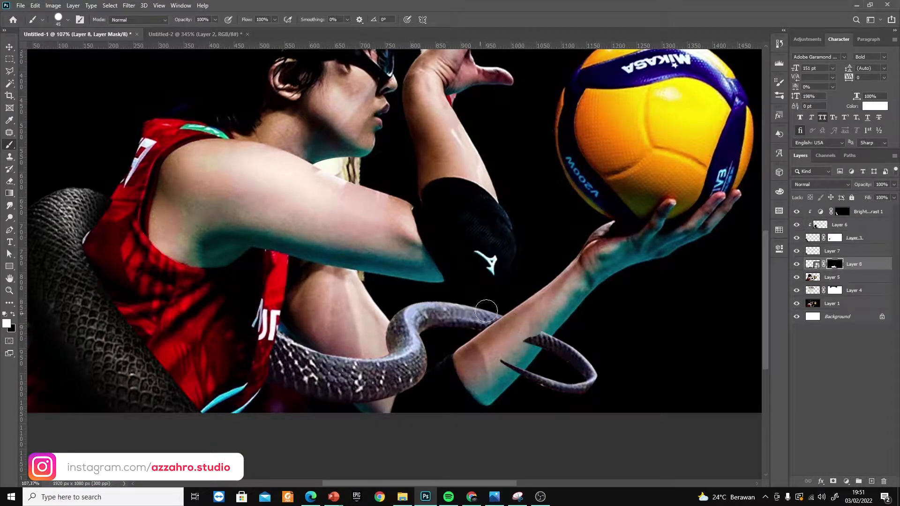
key("x")
left_click_drag(540, 332, 534, 338)
Add a Brightness/Contrast adjustment clipped to the snake body layer, lowering the brightness and setting contrast to -24
key("v")
left_click(812, 264)
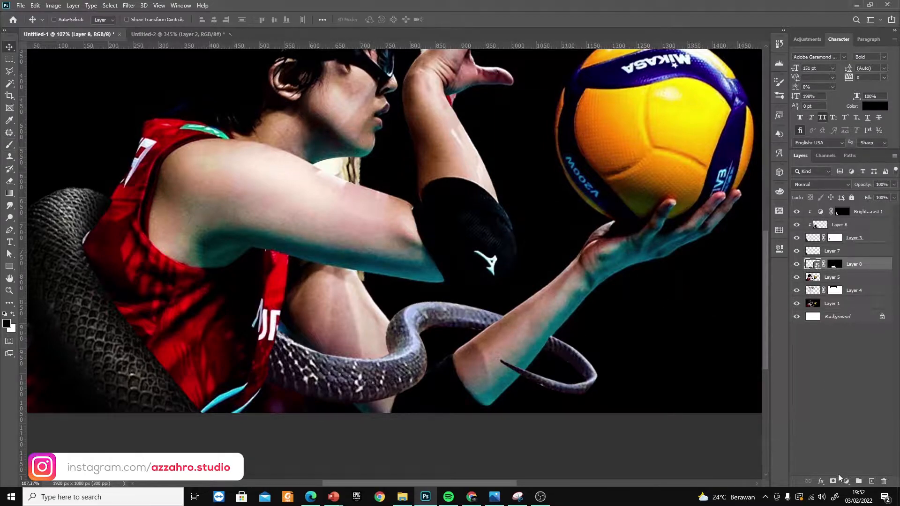
left_click(845, 480)
left_click(850, 346)
left_click(699, 473)
left_click_drag(699, 264, 710, 282)
Add clipped Hue/Saturation and Levels adjustments above the snake body, lowering the Levels white input to brighten its highlights
left_click(846, 482)
left_click(848, 396)
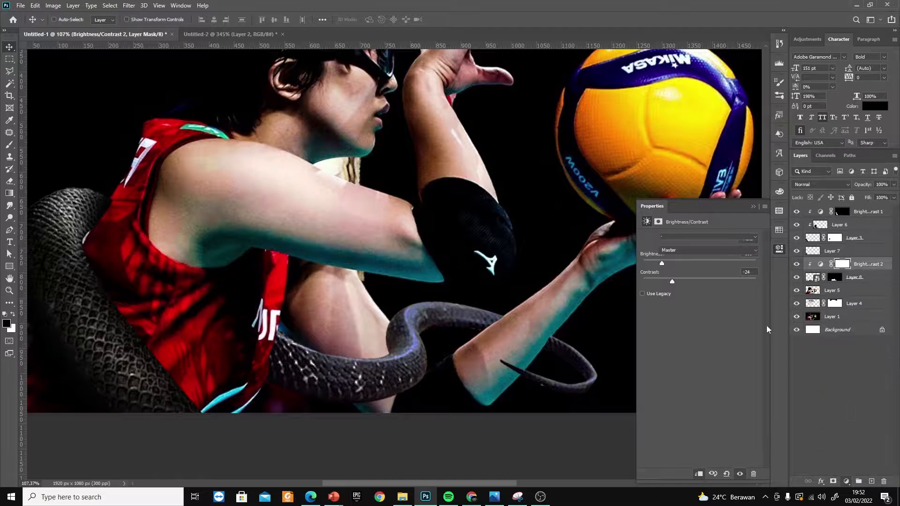
left_click(846, 482)
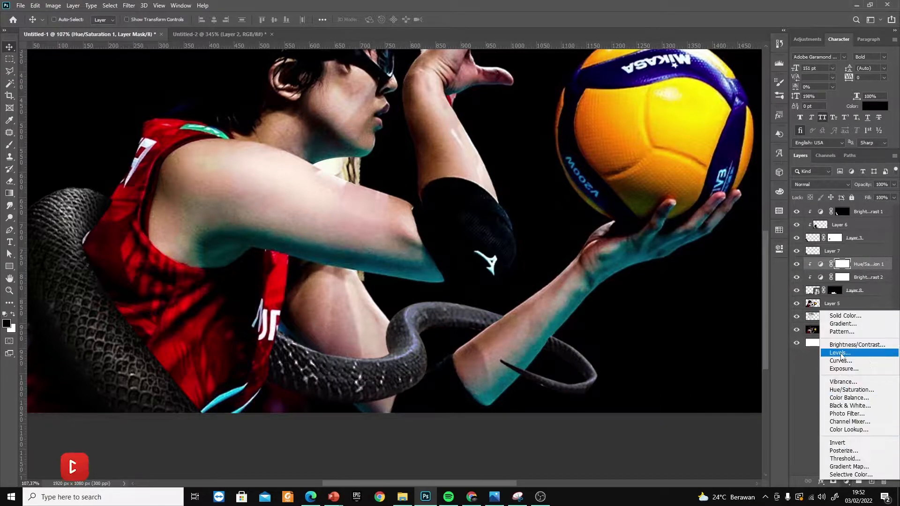
left_click(848, 355)
left_click_drag(757, 304, 738, 305)
left_click(753, 206)
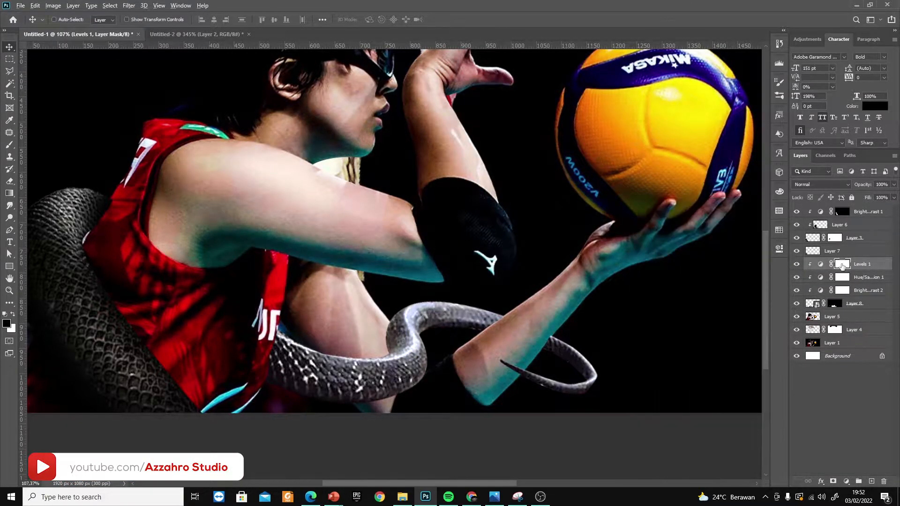
Invert the Levels mask and paint highlights back along the snake's coil and tail with a soft round brush
key("ctrl+i")
key("b")
left_click_drag(497, 316, 459, 308)
key("ctrl+z")
right_click(409, 310)
double_click(439, 300)
mouse_move(590, 362)
left_mouse_down()
mouse_move(456, 299)
mouse_move(419, 306)
left_mouse_up()
left_click_drag(407, 351, 290, 347)
left_click_drag(410, 350, 407, 333)
Add a new layer clipped to the snake body and paint black shading along the coil and tail at 24% brush opacity
left_click(871, 481)
left_click_drag(816, 264, 818, 309)
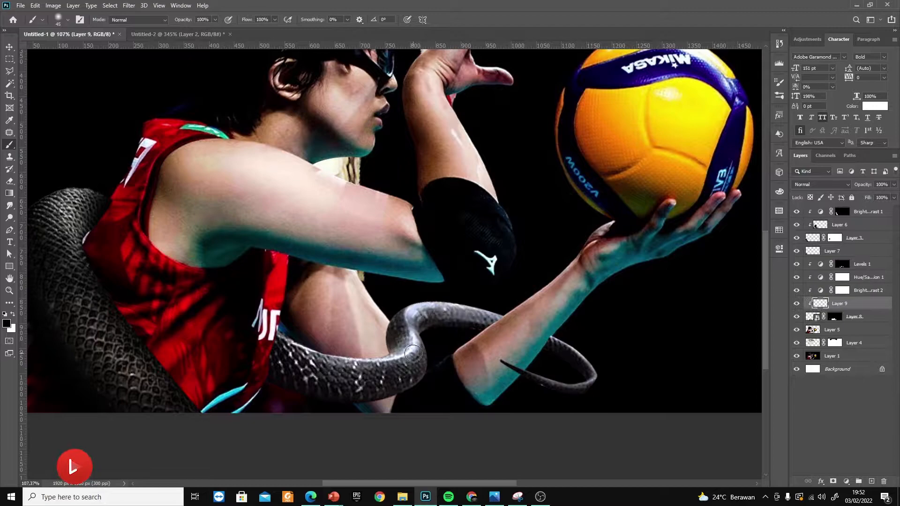
mouse_move(553, 388)
left_mouse_down()
mouse_move(499, 342)
mouse_move(355, 390)
left_mouse_up()
Add a layer clipped to the player and fill a pen-drawn pointed shadow shape with black beside the tail tip on the forearm
left_click(834, 331)
key("ctrl+shift+alt+n")
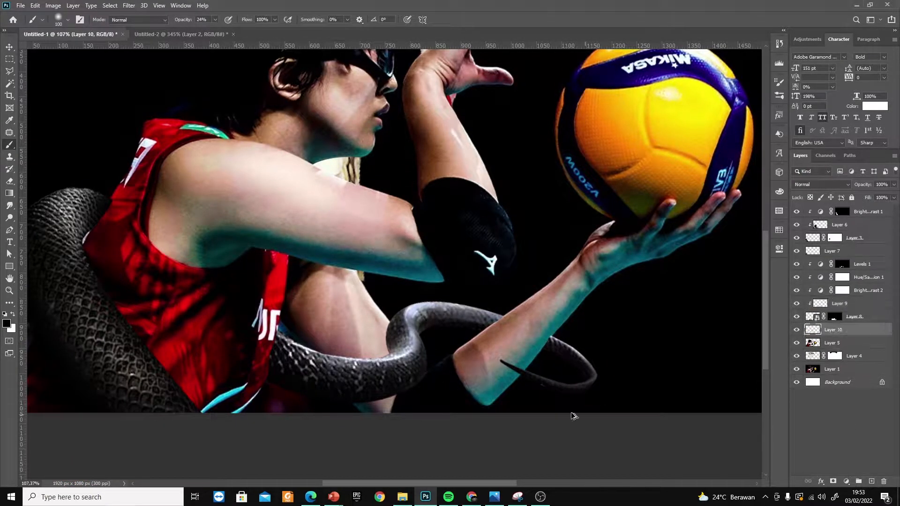
scroll(517, 397, "up", 6)
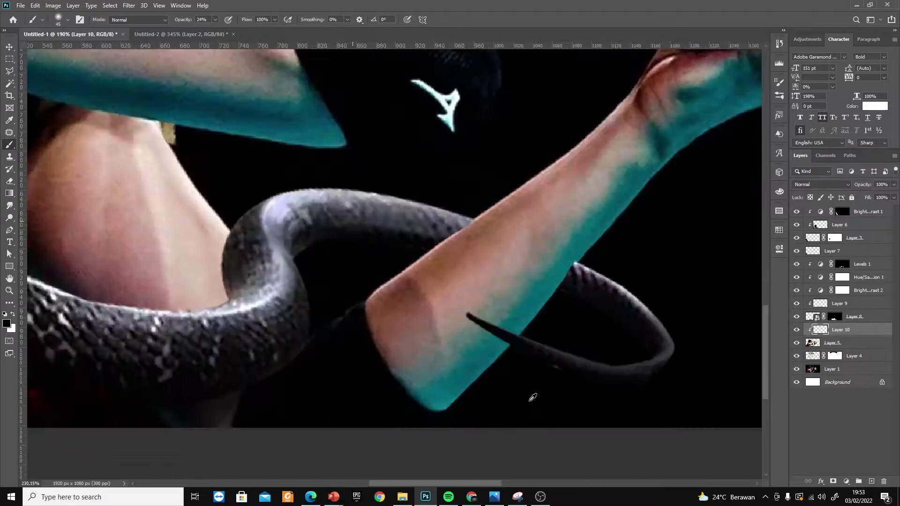
key("p")
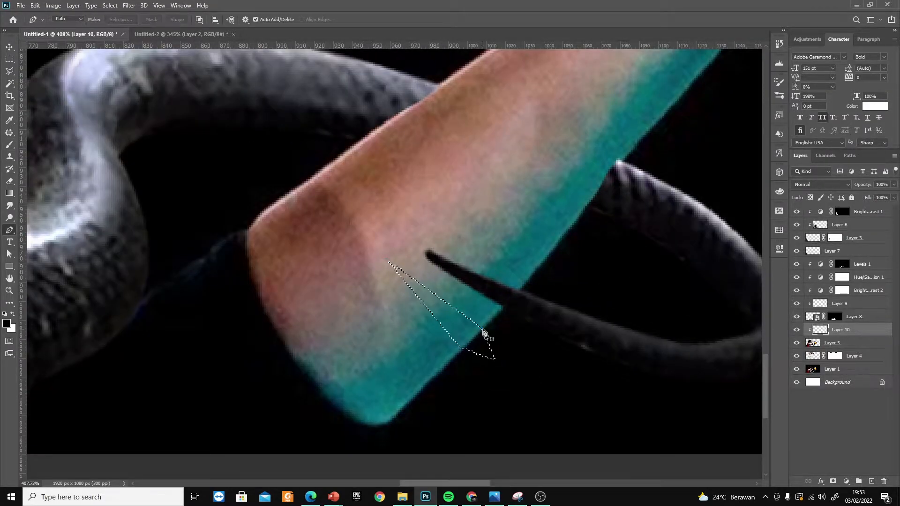
key("alt+BackSpace")
key("ctrl+d")
Soften the forearm shadow with a Gaussian Blur and release its layer from the clipping mask
left_click(129, 5)
mouse_move(196, 111)
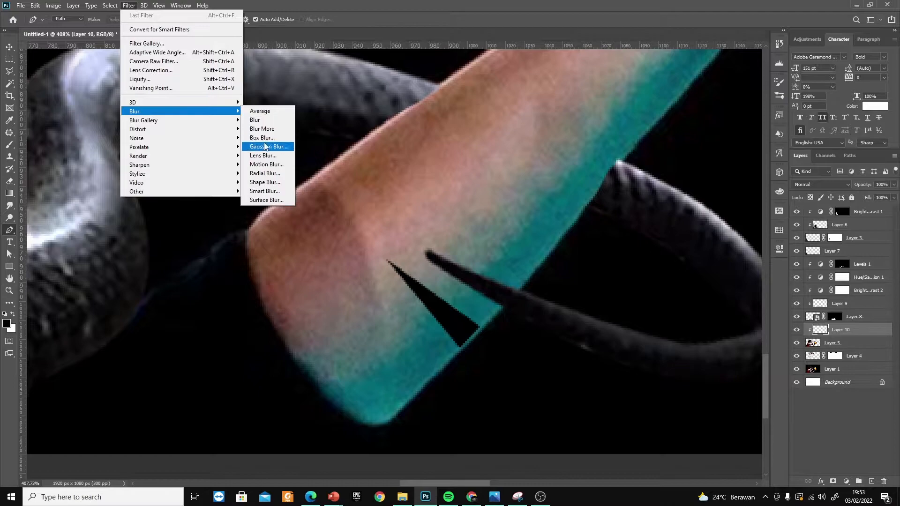
left_click(265, 147)
left_click(635, 114)
key("ctrl+0")
left_click_drag(838, 317, 826, 315)
key("ctrl+bracketleft")
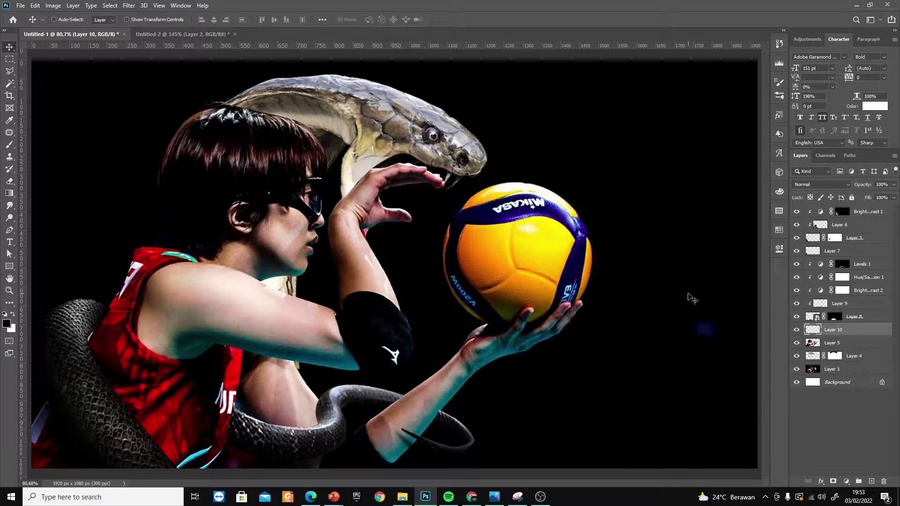
On the snake's clipped shading layer, paint soft black shadows at 54% opacity over the coil beside the forearm
left_click(799, 266)
key("b")
key("x")
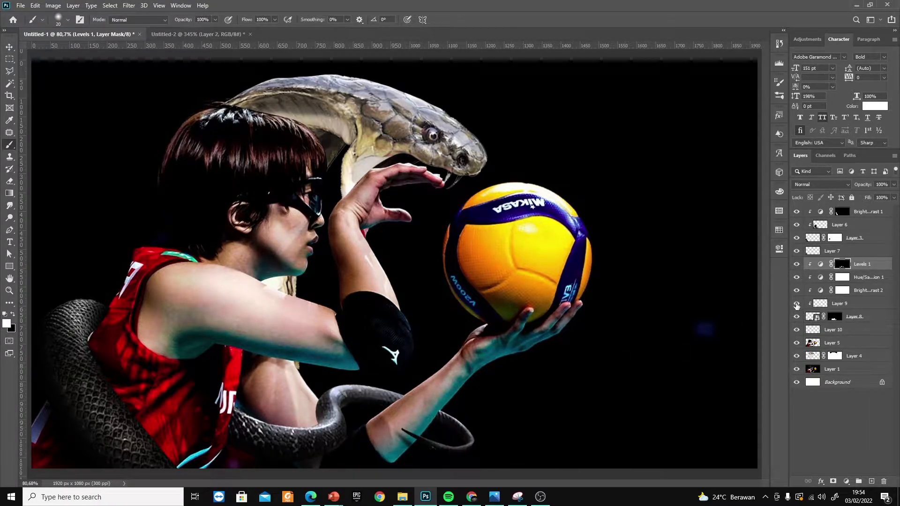
left_click(819, 305)
key("bracketright")
key("bracketright")
key("bracketright")
key("bracketright")
key("bracketright")
key("bracketright")
key("bracketright")
key("bracketright")
key("bracketright")
key("bracketright")
key("bracketright")
key("bracketright")
key("bracketright")
key("bracketright")
key("bracketright")
key("1")
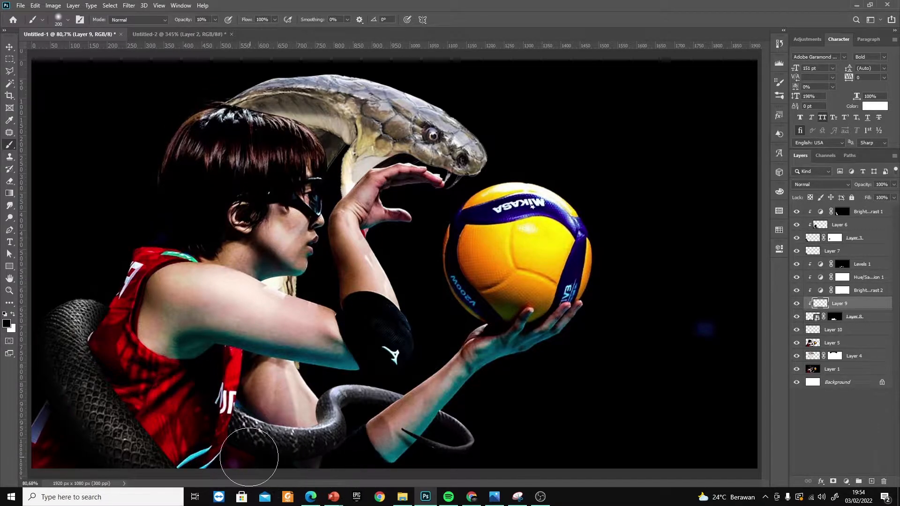
key("5")
key("4")
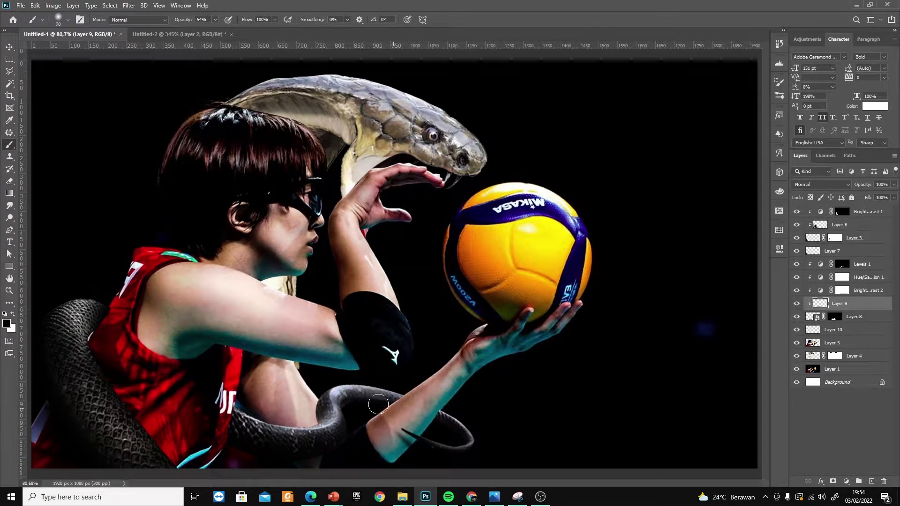
left_click_drag(379, 404, 342, 420)
left_click_drag(323, 390, 318, 421)
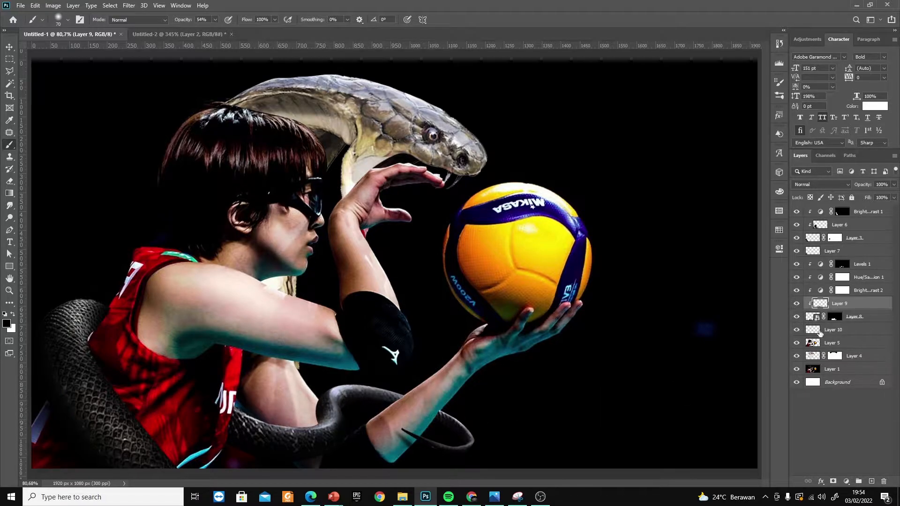
Paint a soft black shadow on Layer 10 where the snake's coil meets the player's arm
left_click(825, 330)
mouse_move(319, 408)
left_mouse_down()
mouse_move(303, 421)
mouse_move(311, 430)
mouse_move(306, 424)
left_mouse_up()
key("v")
scroll(521, 328, "down", 6)
scroll(521, 328, "up", 5)
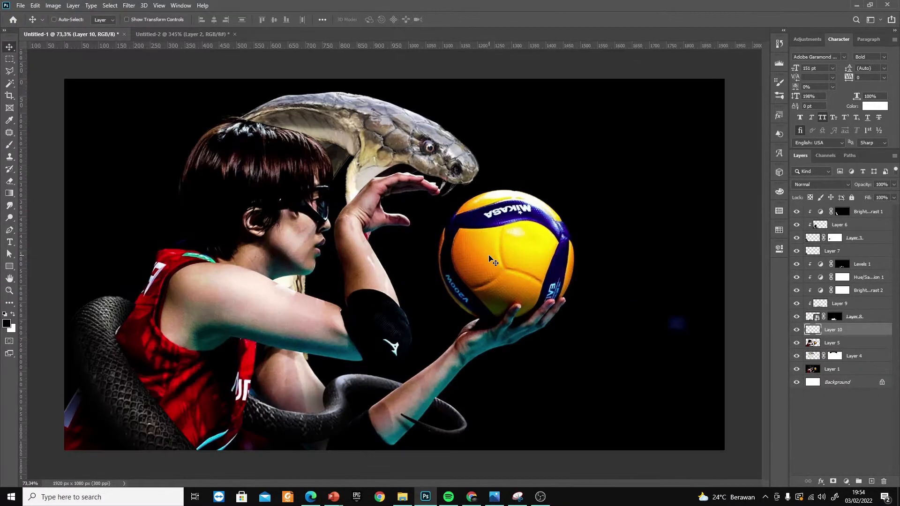
Enlarge and rotate the snake head with Free Transform so its hood rises behind the player's head
left_click(412, 133, "ctrl")
left_click_drag(405, 129, 411, 130)
key("ctrl+t")
left_click_drag(485, 88, 490, 84)
left_click_drag(546, 126, 550, 134)
left_click_drag(461, 155, 432, 124)
key("Return")
Select all artwork layers above the Background and shift the whole composition slightly down
left_click(868, 212)
left_click(853, 356, "shift")
left_click(832, 368, "shift")
left_click_drag(487, 252, 487, 271)
Fill the exposed strip along the top of Layer 1 and clone out the stray fragments in its upper corners
left_click(810, 368)
key("ctrl+a")
key("m")
right_click(639, 100)
left_click(673, 235)
key("Return")
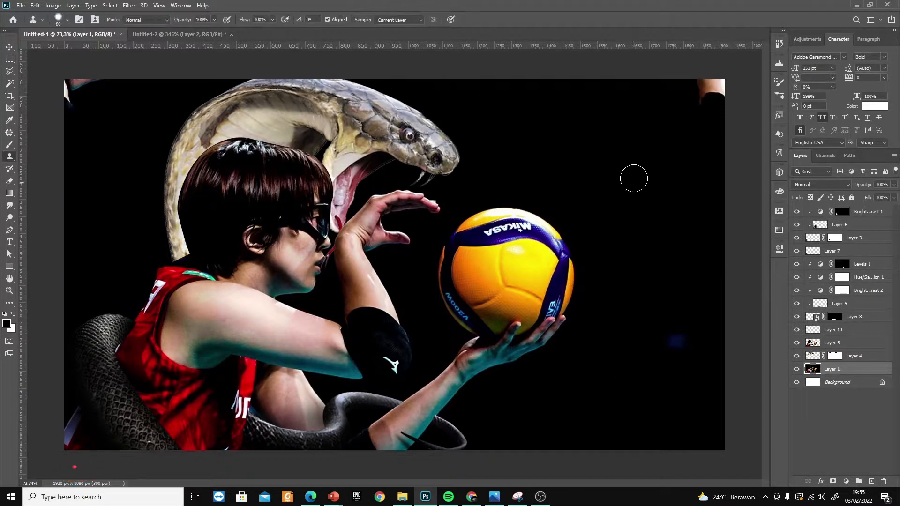
key("v")
Add a Brightness/Contrast adjustment clipped to the snake head layer and set its brightness to -117
left_click(813, 356)
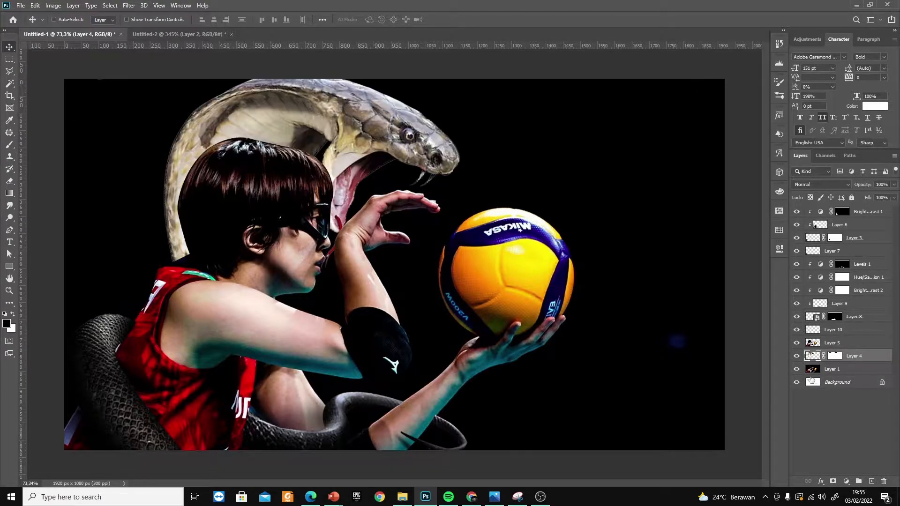
left_click(846, 481)
left_click(844, 390)
left_click_drag(699, 261, 656, 261)
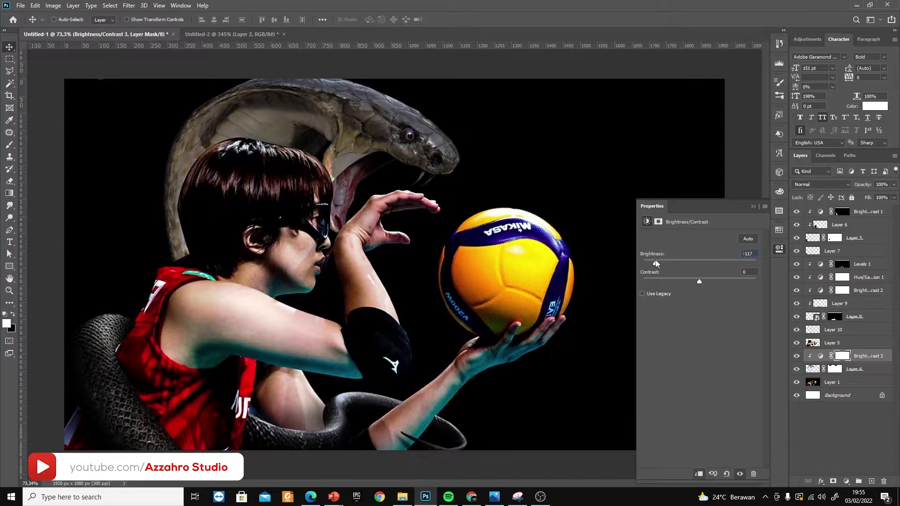
left_click(752, 206)
Paint black on the snake head adjustment's mask to bring back the light along the head and snout
key("b")
key("x")
mouse_move(449, 147)
left_mouse_down()
mouse_move(443, 125)
mouse_move(433, 150)
mouse_move(348, 202)
mouse_move(367, 193)
mouse_move(336, 192)
mouse_move(251, 108)
mouse_move(186, 238)
mouse_move(251, 115)
mouse_move(176, 172)
mouse_move(260, 122)
mouse_move(365, 161)
mouse_move(339, 219)
mouse_move(327, 76)
mouse_move(451, 168)
left_mouse_up()
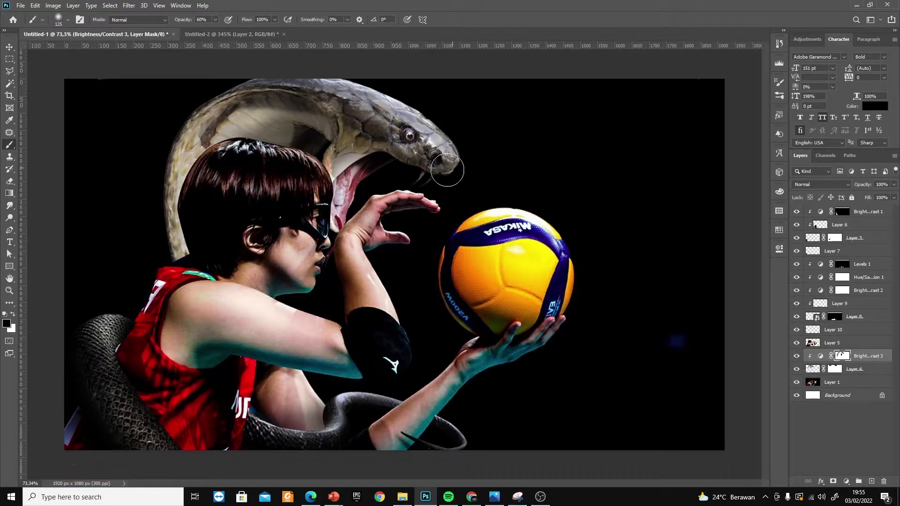
Clone clean skin over the marks on the snake's throat beside the player's hair, using a small Clone Stamp brush
scroll(345, 175, "up", 10)
left_click(796, 357)
left_click(796, 356)
key("s")
left_click(812, 368)
key("bracketleft")
key("bracketleft")
key("bracketleft")
key("bracketleft")
key("bracketleft")
key("bracketleft")
key("bracketleft")
key("bracketleft")
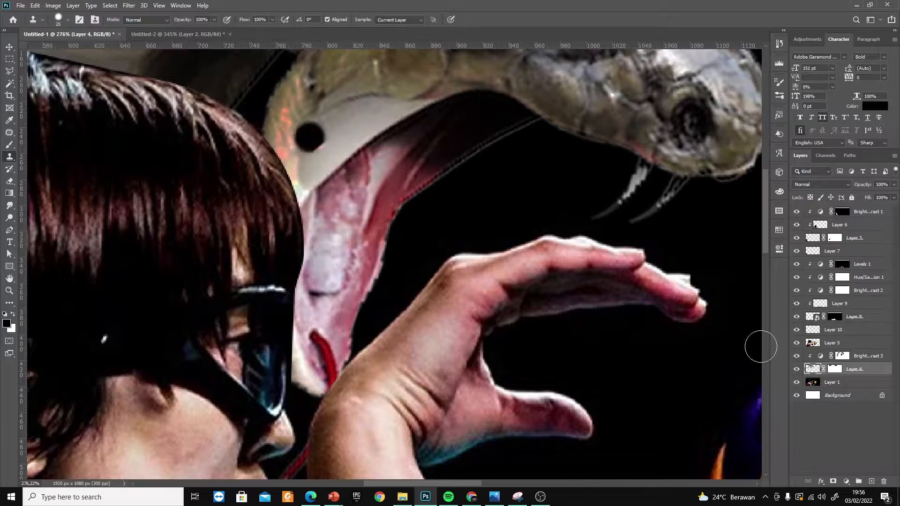
left_click(332, 182, "alt")
left_click(68, 20)
left_click(330, 116, "alt")
left_click_drag(296, 108, 299, 80)
left_click(332, 93, "alt")
left_click_drag(290, 150, 290, 167)
scroll(290, 167, "down", 12)
key("v")
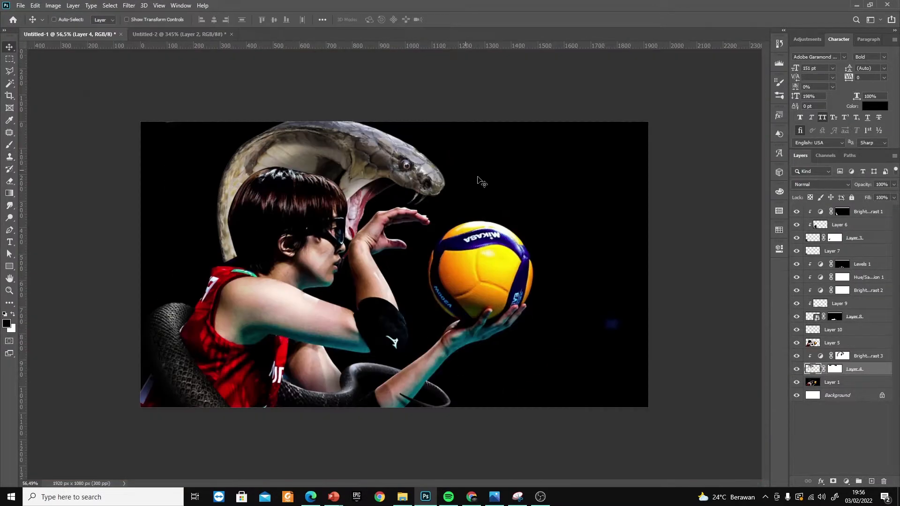
scroll(549, 232, "up", 4)
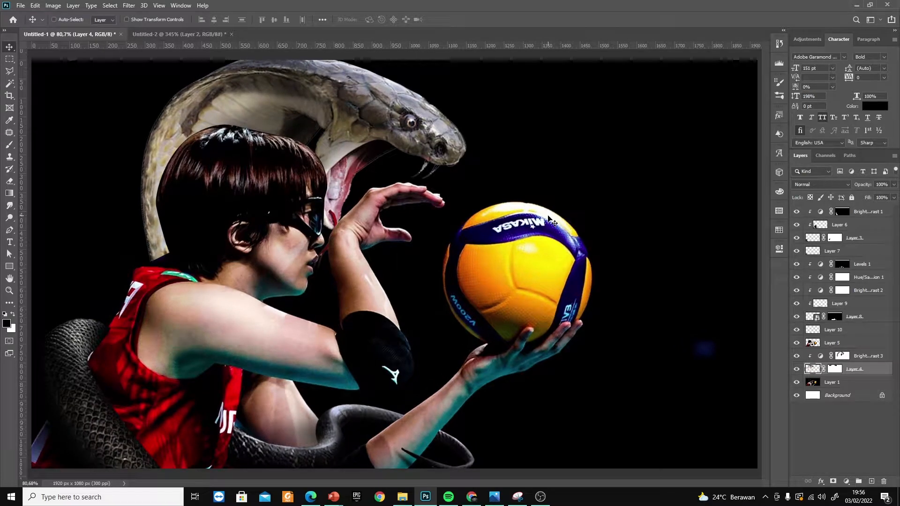
Duplicate the Brightness/Contrast 1 adjustment on the snake's body and reduce the copy's opacity to 29%
left_click(136, 377, "ctrl")
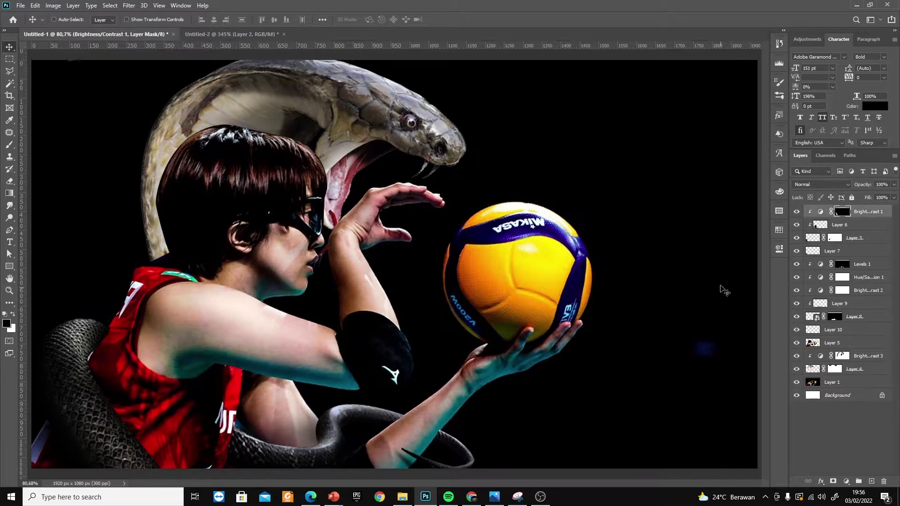
double_click(820, 212)
key("ctrl+j")
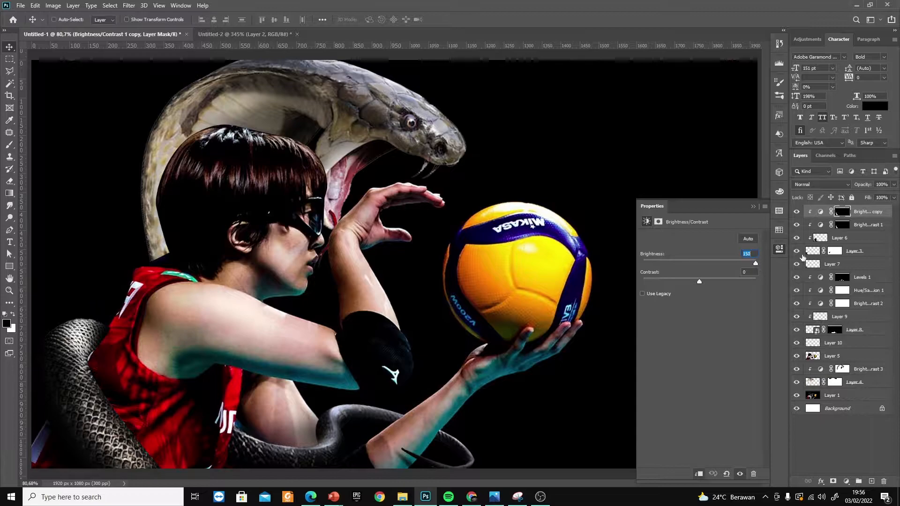
left_click_drag(880, 193, 862, 193)
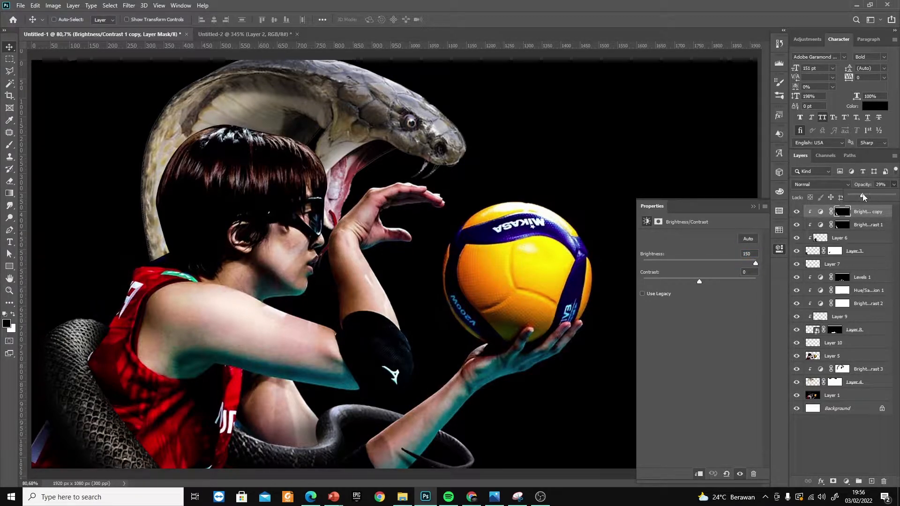
Brush white at 100% opacity on the duplicate adjustment's mask over the snake's body near the jersey
left_click(842, 212)
key("b")
key("x")
key("0")
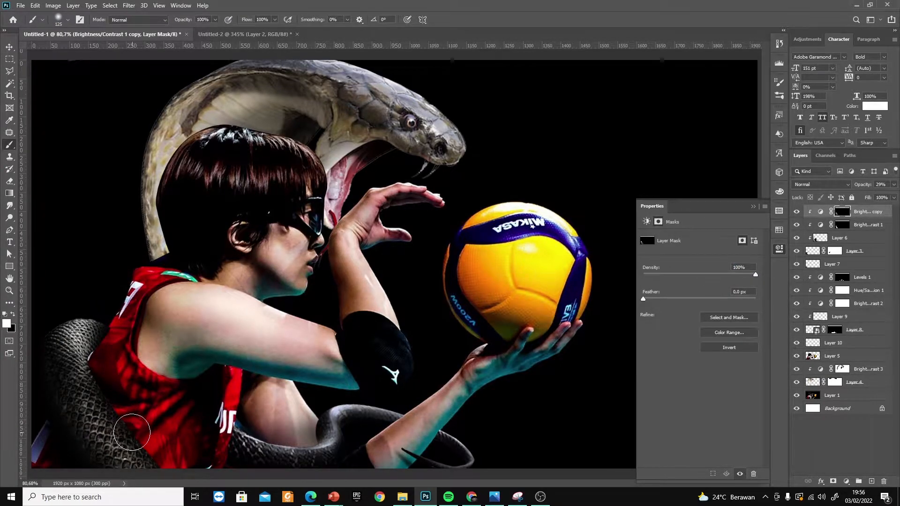
key("v")
left_click(753, 207)
Set the snake head's brightness adjustment to -136 and add a clipped Levels adjustment with a black input of 35
left_click(797, 369)
left_click(796, 369)
double_click(820, 369)
left_click(846, 481)
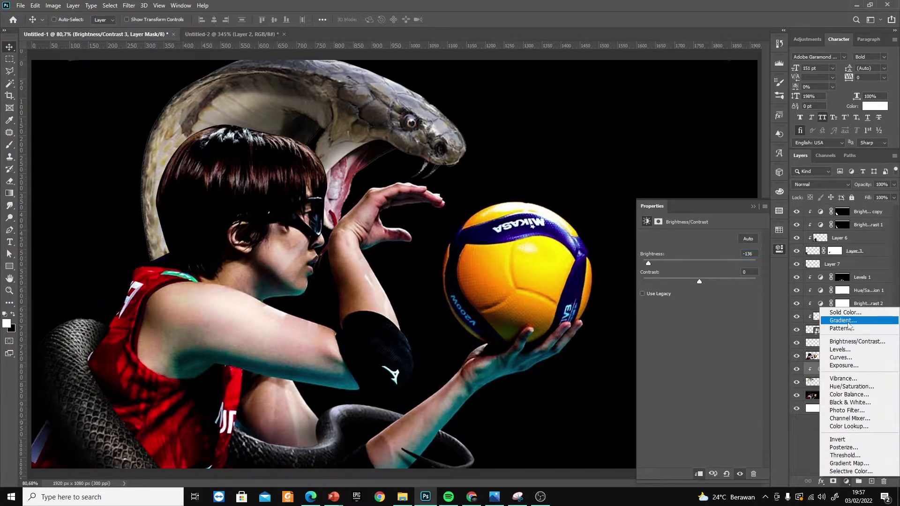
left_click(836, 379)
left_click_drag(656, 305, 668, 305)
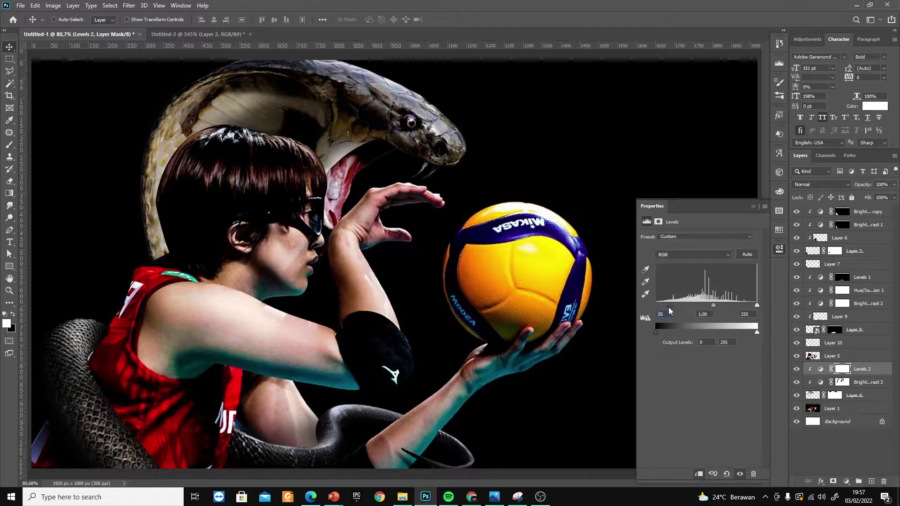
left_click(753, 205)
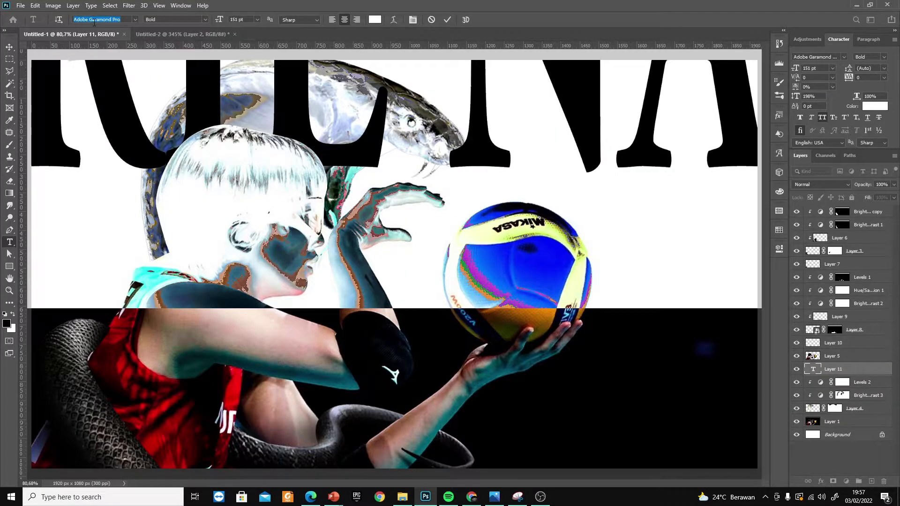
Set the white player-name title in Gobold High Bold at 100 pt
left_click(135, 19)
left_click(172, 159)
left_click_drag(219, 19, 195, 19)
Centre the title on the canvas and send its layer behind the snake head, just above Layer 1
left_click(9, 47)
left_click_drag(541, 115, 413, 376)
key("ctrl+[")
key("ctrl+[")
key("ctrl+[")
left_click_drag(576, 227, 581, 220)
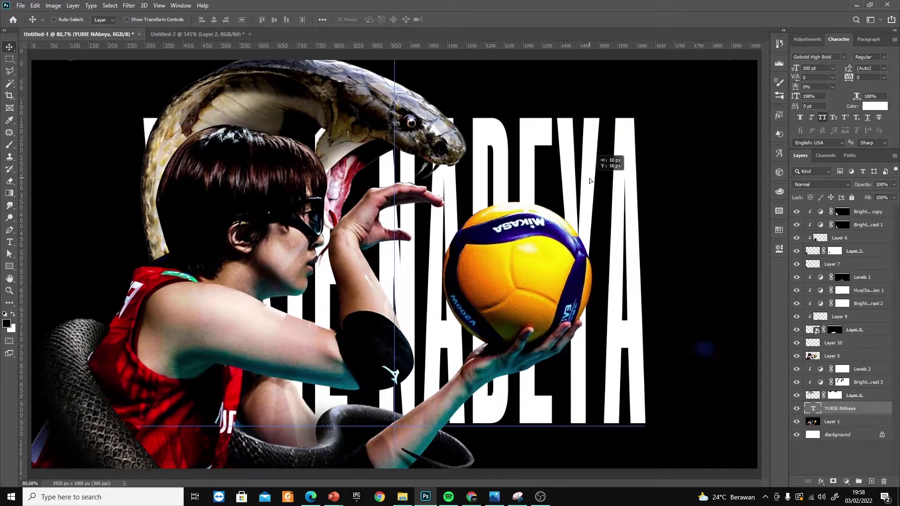
Move the title layer above the snake head's adjustments, just below the player, and leave it at 100% opacity
left_click(894, 185)
left_click_drag(893, 195, 856, 195)
left_click_drag(836, 408, 829, 364)
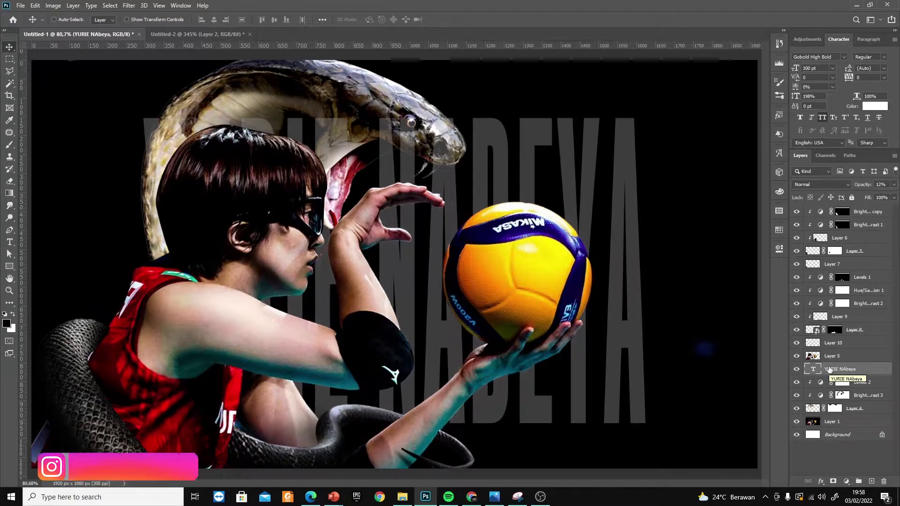
left_click(894, 185)
left_click_drag(856, 195, 896, 196)
Add a layer mask to the title and paint out the lettering that covers the snake's head and snout
left_click(832, 482)
key("b")
key("x")
mouse_move(393, 128)
left_mouse_down()
mouse_move(438, 137)
mouse_move(436, 166)
mouse_move(399, 139)
left_mouse_up()
key("v")
key("b")
left_click(452, 167)
key("x")
mouse_move(446, 165)
left_mouse_down()
mouse_move(385, 150)
mouse_move(420, 116)
mouse_move(447, 139)
mouse_move(446, 156)
mouse_move(403, 141)
left_mouse_up()
key("x")
key("x")
left_click_drag(403, 157, 385, 155)
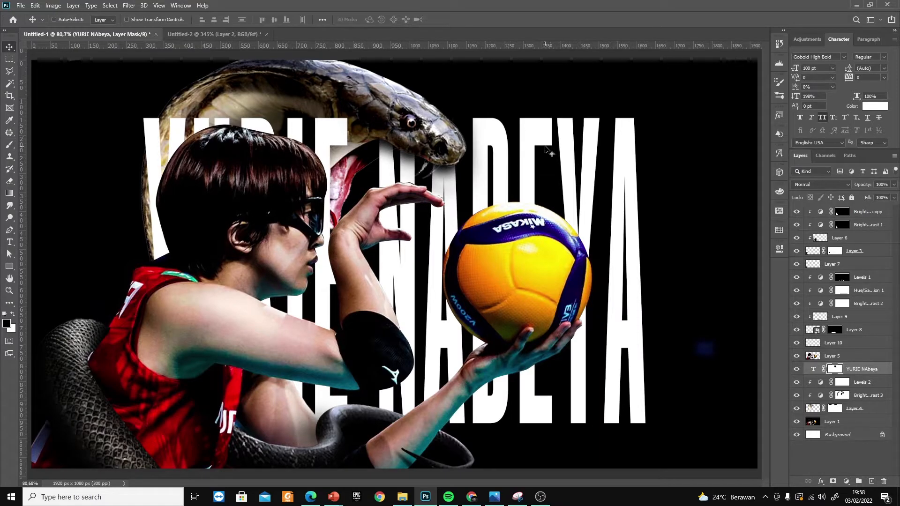
Refine the title's mask around the snake's fangs and lower jaw with a smaller brush
scroll(421, 171, "up", 5)
key("bracketleft")
key("bracketleft")
key("bracketleft")
key("bracketleft")
key("bracketleft")
key("bracketleft")
key("bracketleft")
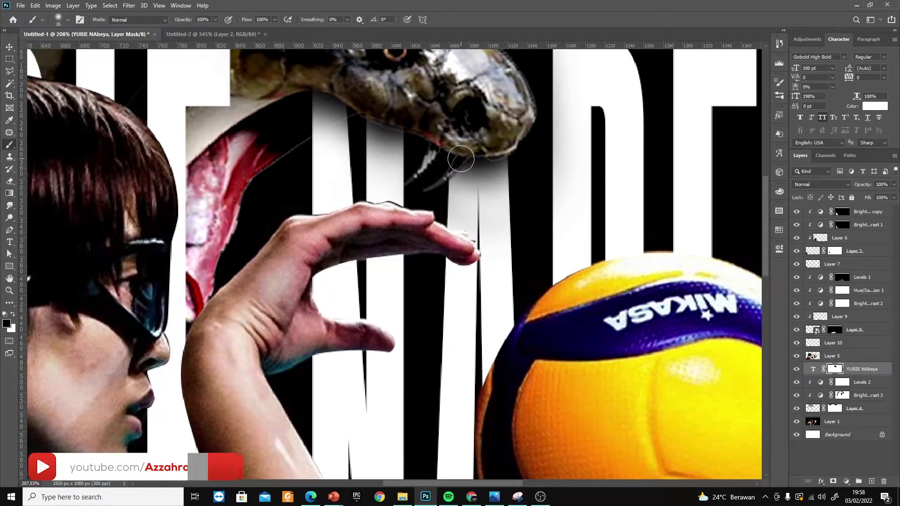
key("v")
scroll(607, 218, "down", 7)
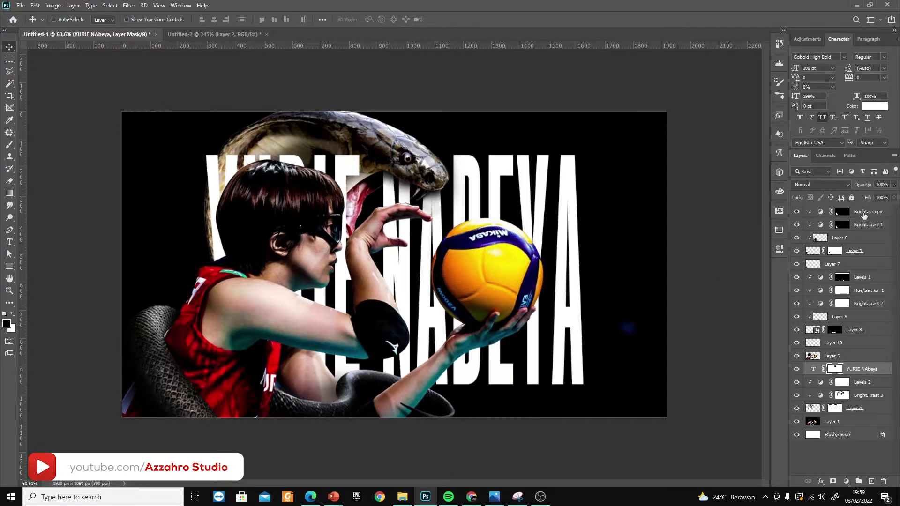
Add a new empty layer beneath the title and set the brush's foreground colour to red
left_click(871, 481)
left_click_drag(844, 369, 846, 383)
key("b")
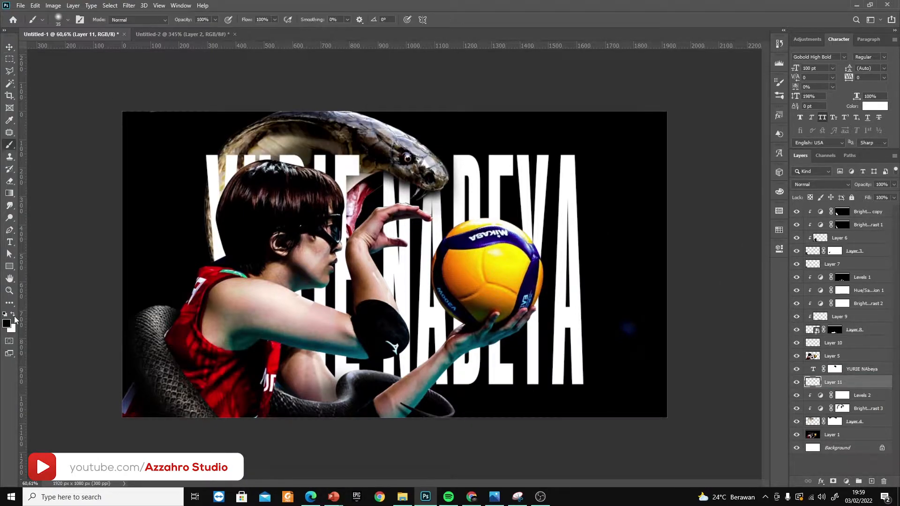
left_click(6, 324)
left_click(716, 266)
left_click(814, 234)
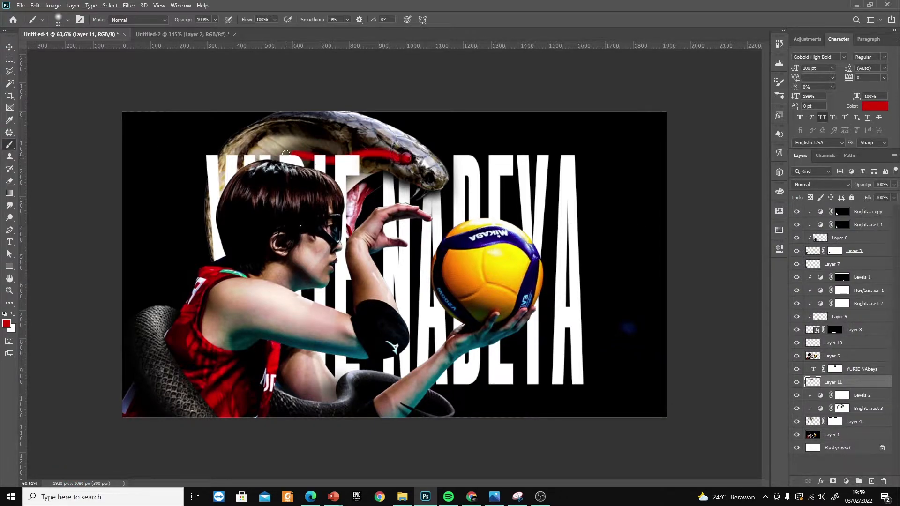
Undo the red stroke and draw a wavy Pen path from the snake's eye back across its hood, marking the eye with red
key("ctrl+z")
key("p")
right_click(296, 155)
key("Escape")
key("b")
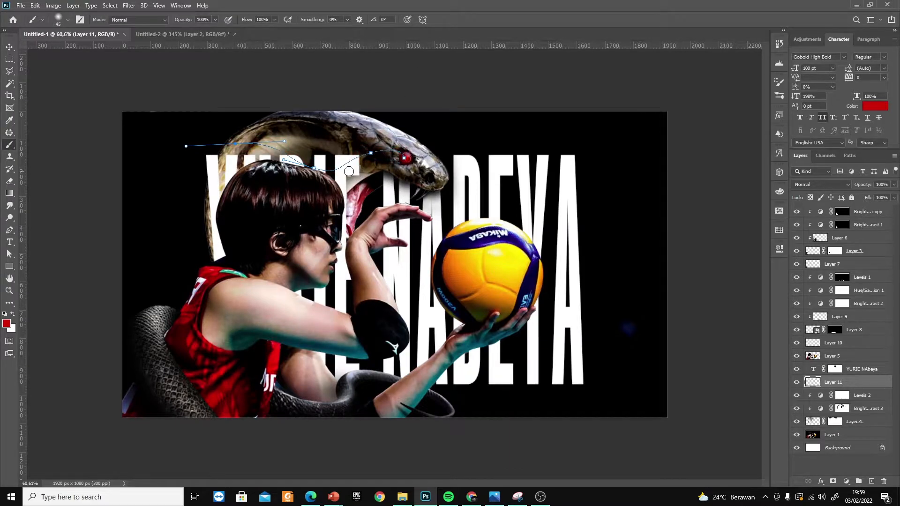
Try stroking the wavy path with the Brush and Simulate Pressure enabled
key("p")
right_click(351, 163)
left_click(380, 238)
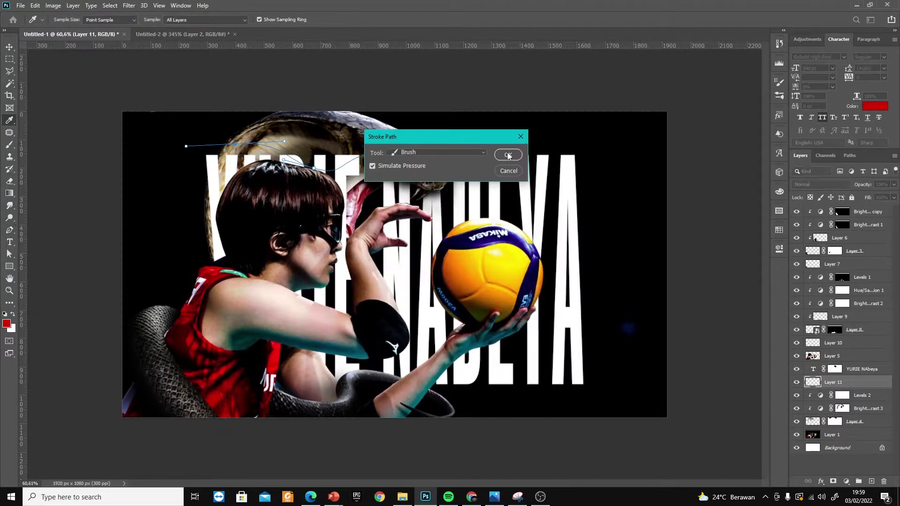
left_click(508, 152)
key("ctrl+z")
key("b")
right_click(355, 163)
left_click(499, 18)
key("ctrl+shift+z")
key("ctrl+z")
Stroke the wavy path with the red brush to form a light trail running back from the snake's eye
key("p")
right_click(336, 170)
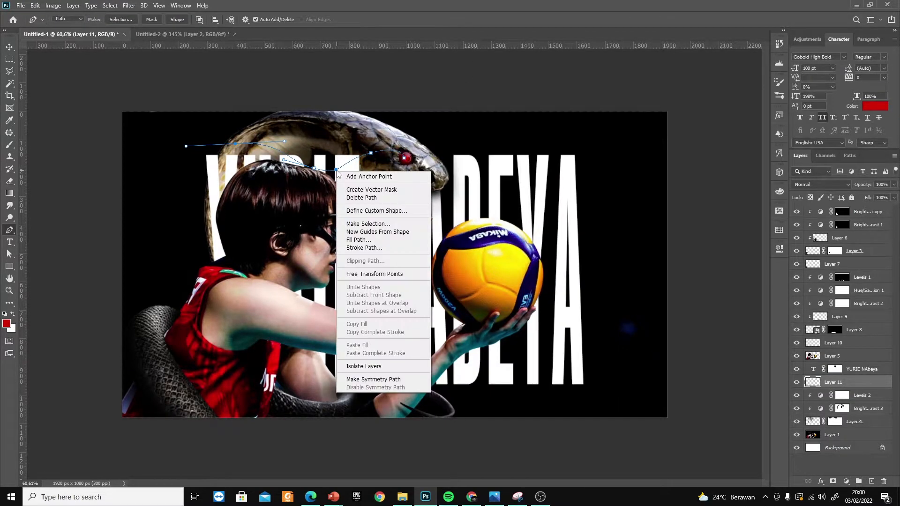
left_click(362, 249)
left_click(485, 154)
left_click(471, 161)
left_click(506, 153)
key("b")
right_click(344, 168)
left_click(476, 29)
key("Return")
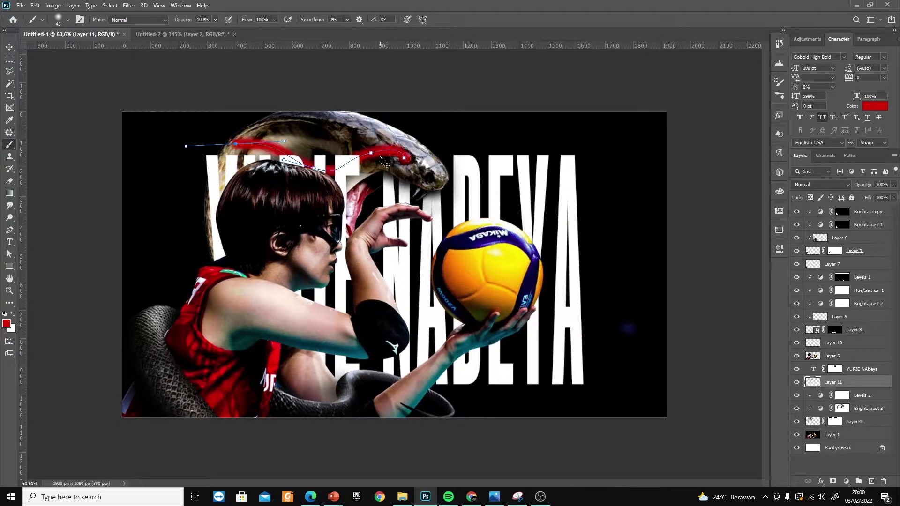
Fade the red trail's tail with a layer mask and place the layer at the top of the stack in Linear Light mode
left_click(832, 481)
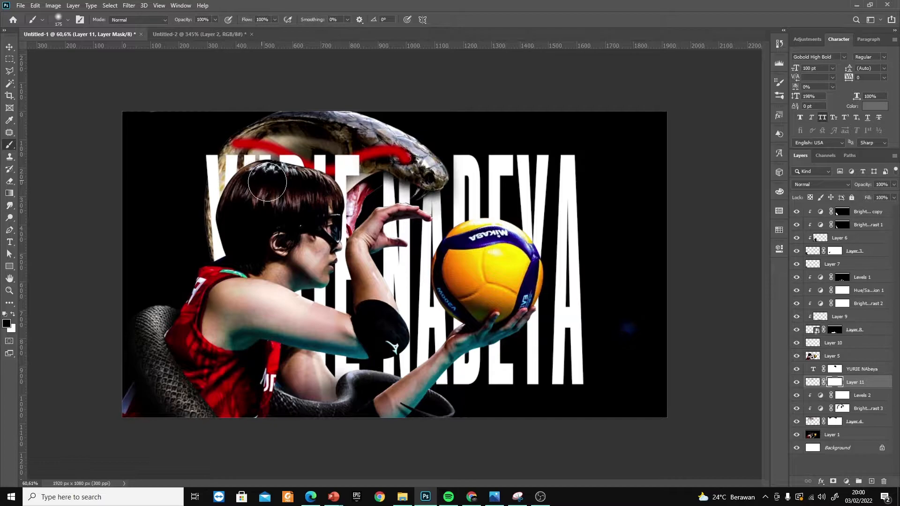
key("v")
scroll(828, 185, "down", 12)
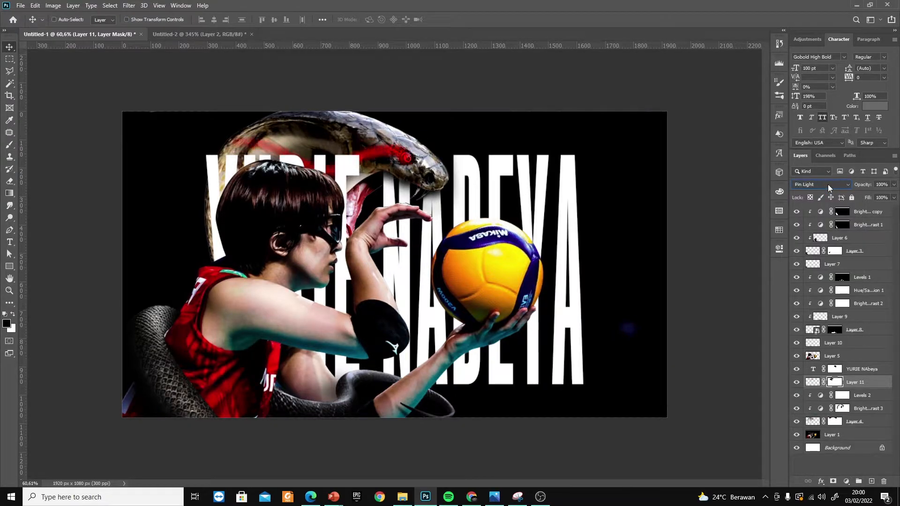
left_click_drag(820, 382, 814, 211)
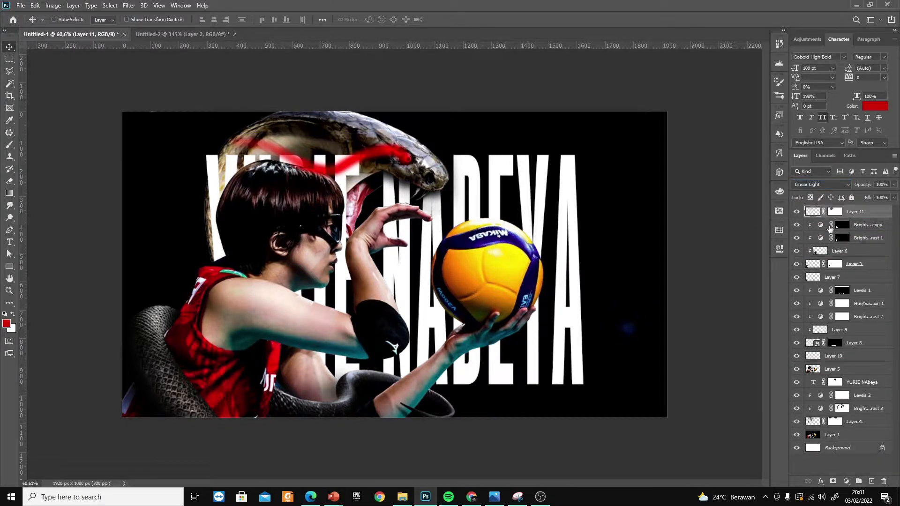
Duplicate the red trail onto the player's glasses, fade its tail on the mask, and set the copy to Lighten
mouse_move(429, 142)
left_mouse_down("alt")
mouse_move(359, 214)
mouse_move(342, 204)
left_mouse_up("alt")
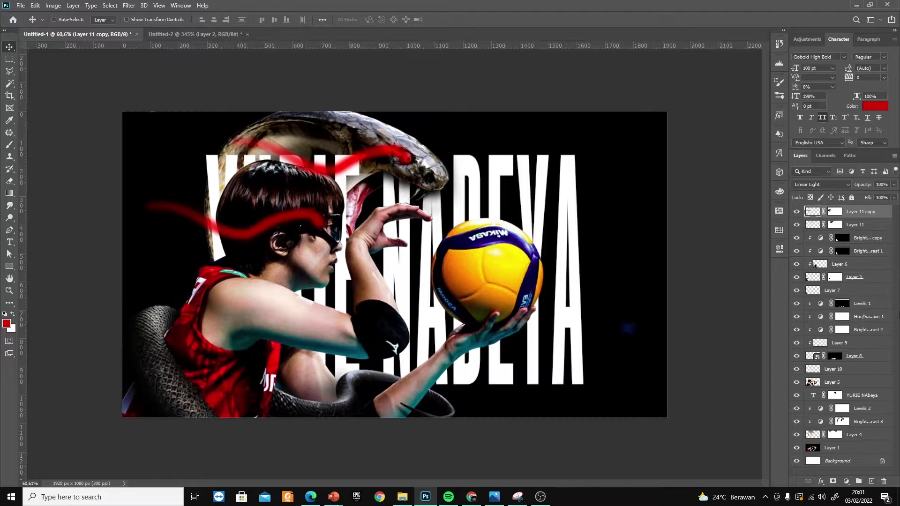
left_click(834, 211)
key("b")
left_click(816, 185)
left_click(811, 193)
scroll(811, 193, "down", 20)
left_click(818, 185)
left_click(808, 260)
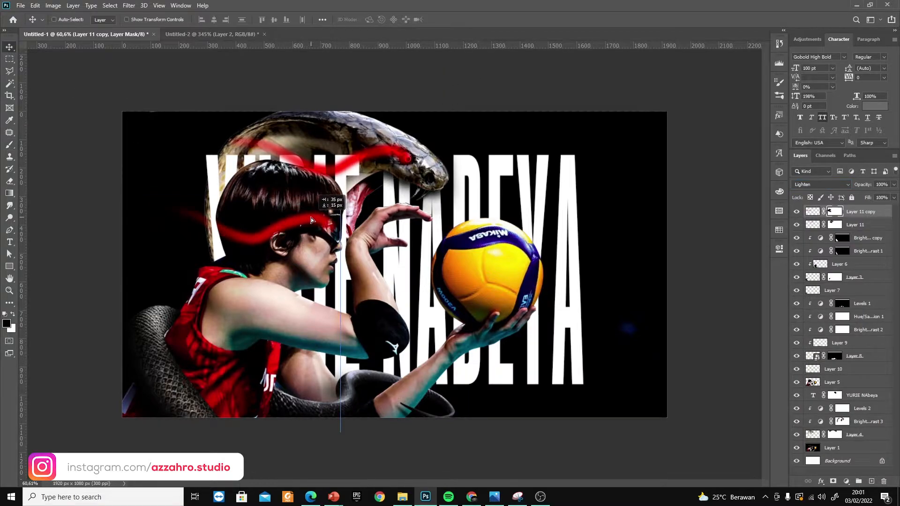
Flatten the copied trail with Free Transform and align its front end with the player's glasses
key("ctrl+t")
left_click_drag(240, 252, 238, 238)
key("Return")
left_click_drag(328, 227, 328, 229)
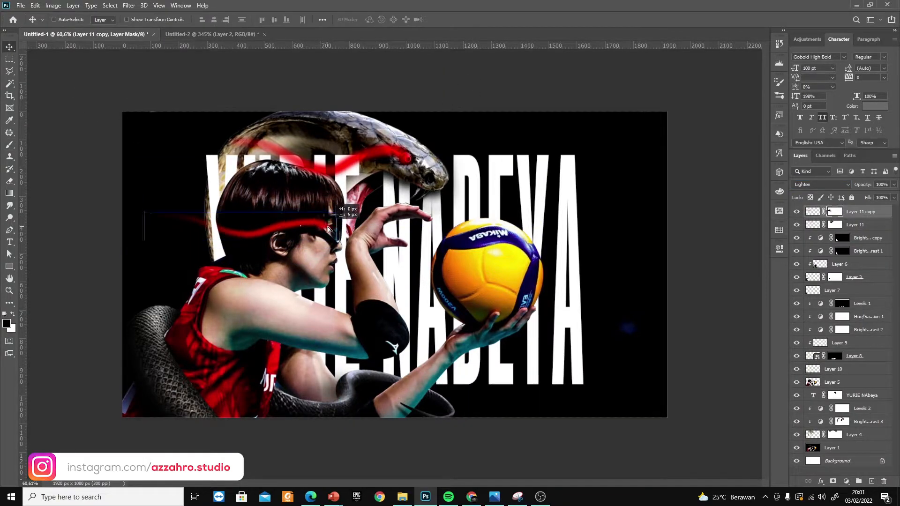
Add an orange Outer Glow to the copied trail in Screen mode, with 35% opacity and a size of 35 px
left_click(820, 481)
left_click(843, 473)
left_click(702, 291)
left_click(734, 338)
left_click(721, 240)
left_click(733, 345)
left_click(815, 234)
left_click(687, 257)
left_click(671, 266)
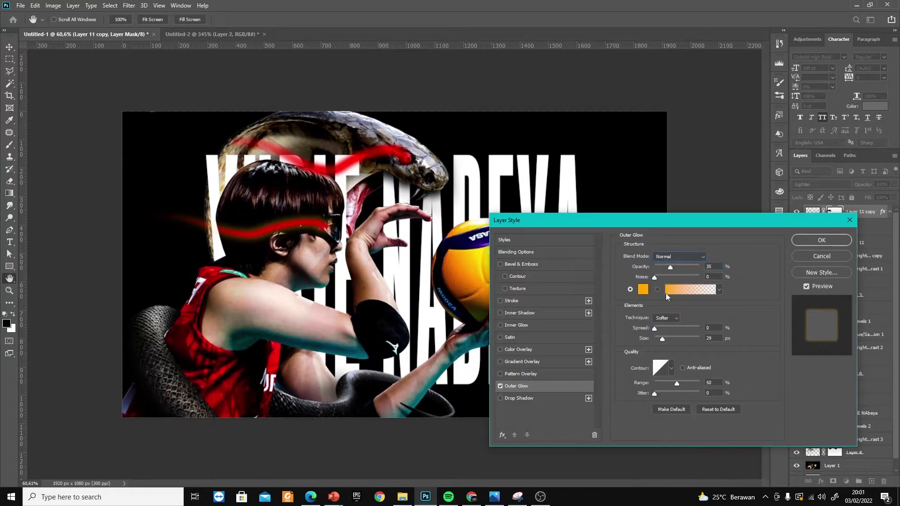
left_click(679, 256)
left_click(668, 331)
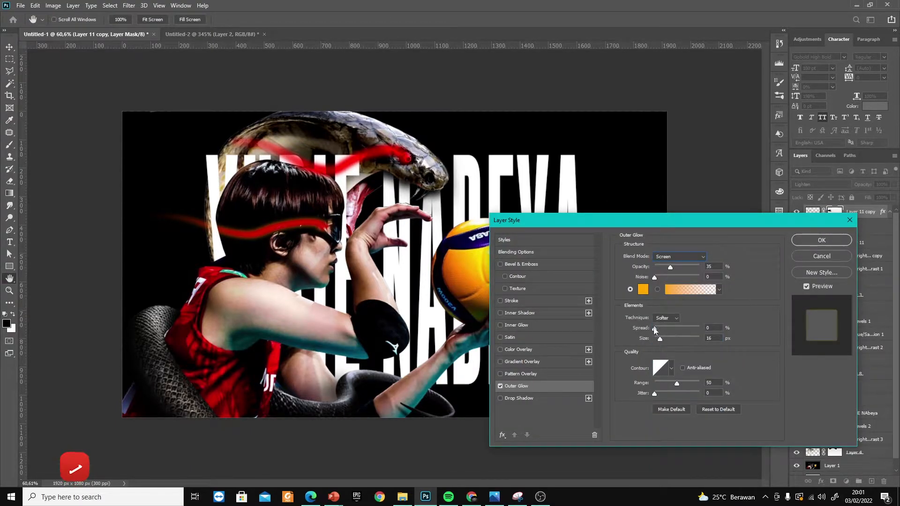
left_click_drag(660, 338, 663, 339)
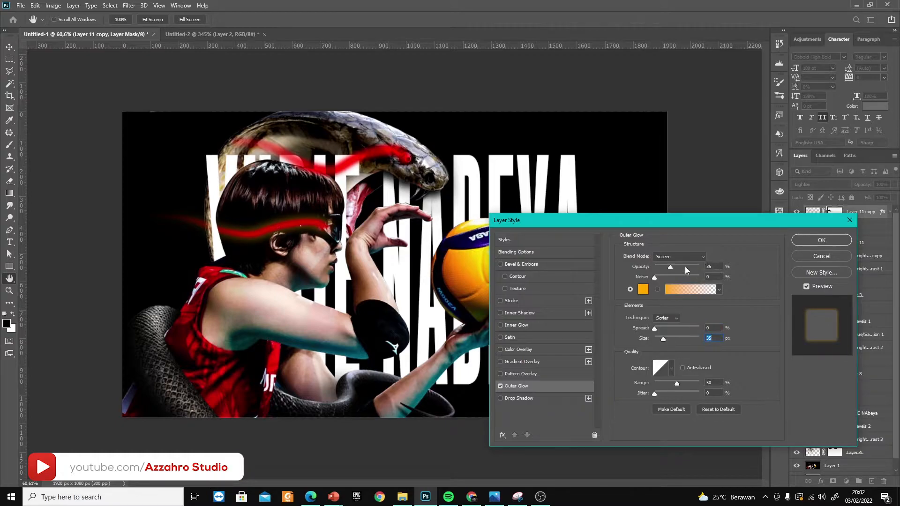
Change the Outer Glow colour to red (f20303) and give the snake's trail on Layer 11 the same glow
left_click(642, 289)
left_click(732, 240)
left_click(720, 244)
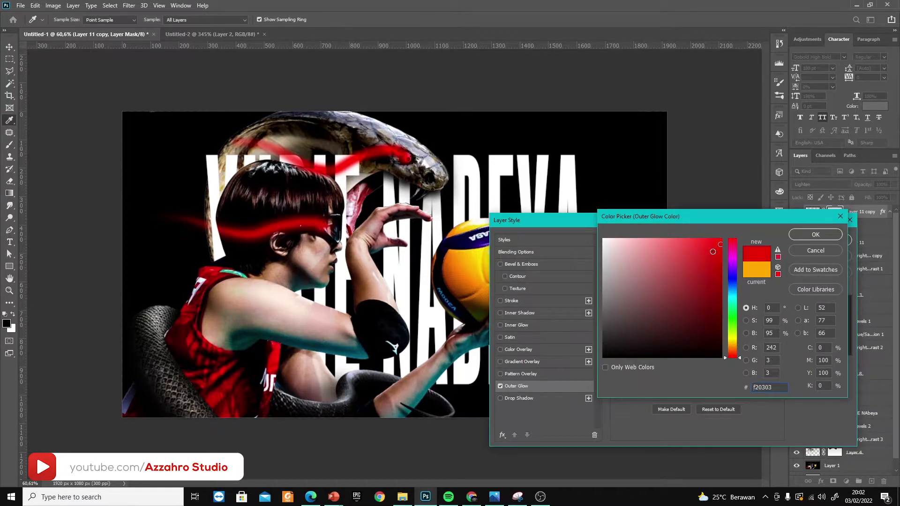
left_click(815, 235)
left_click(829, 237)
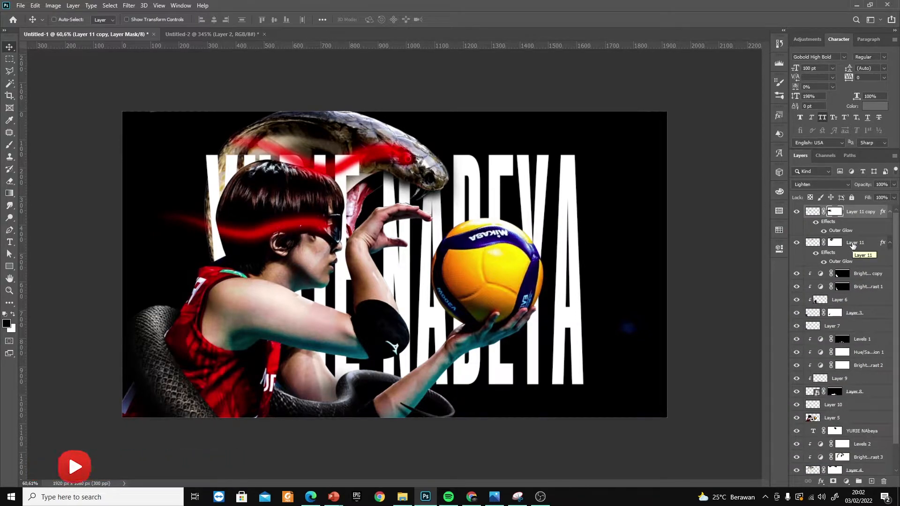
Duplicate the title layer to the top of the stack and invert the copy's mask to hide its lettering
left_click(814, 431)
left_click_drag(815, 431, 828, 208)
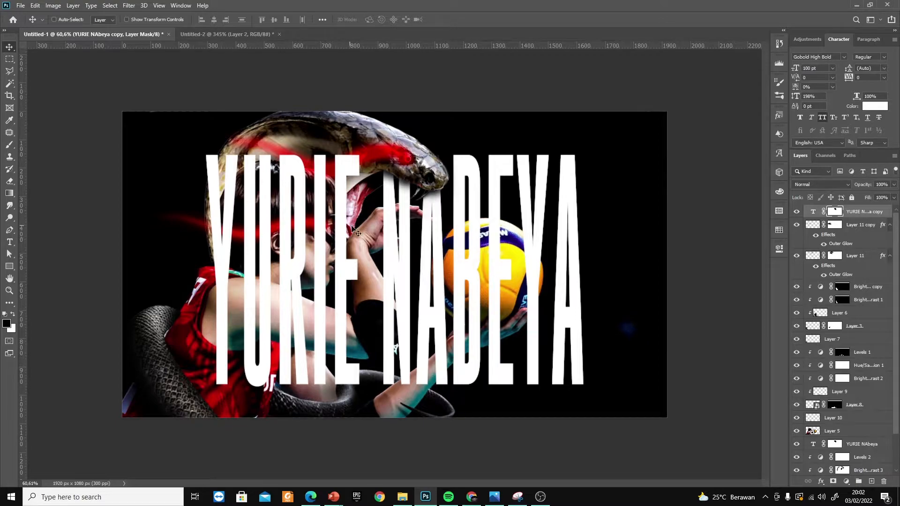
key("ctrl+i")
Paint the title copy's mask so the letters I and E overlap the player's arm, keeping the letter R hidden
key("b")
key("x")
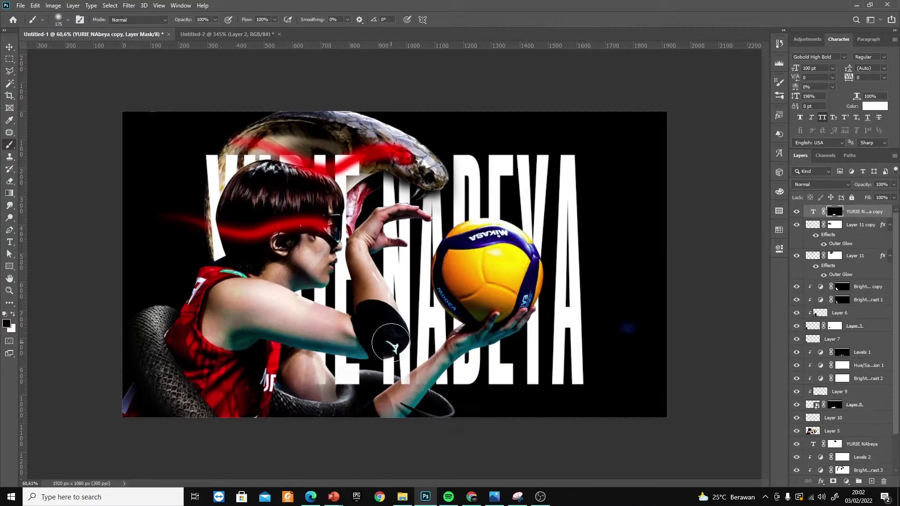
key("x")
left_click_drag(344, 363, 353, 318)
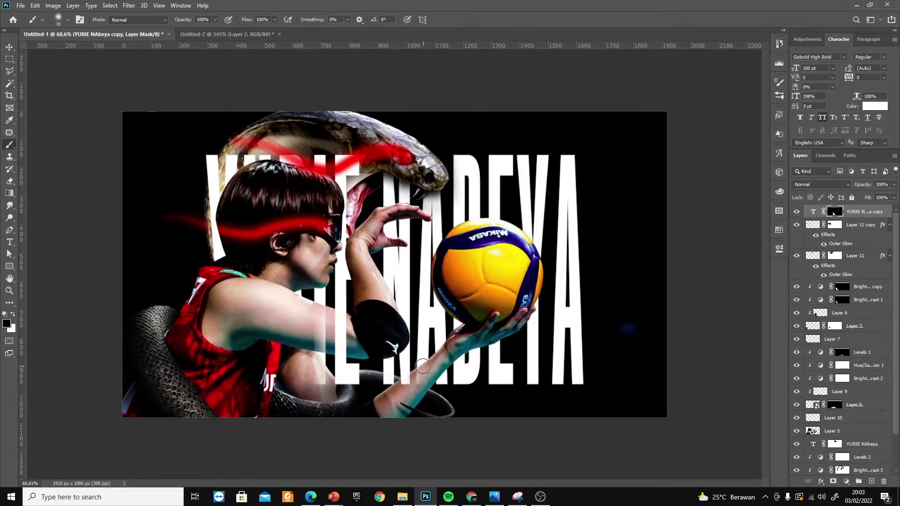
left_click_drag(320, 331, 302, 365)
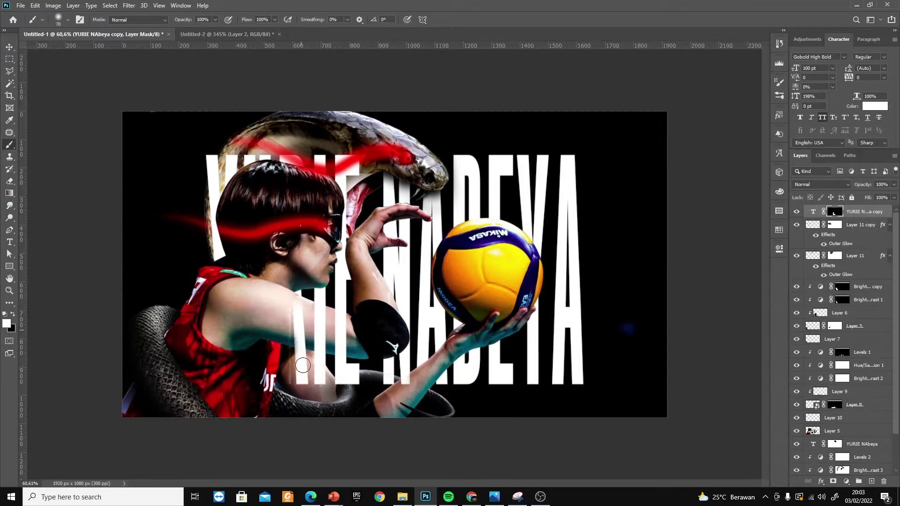
left_click_drag(297, 287, 300, 346)
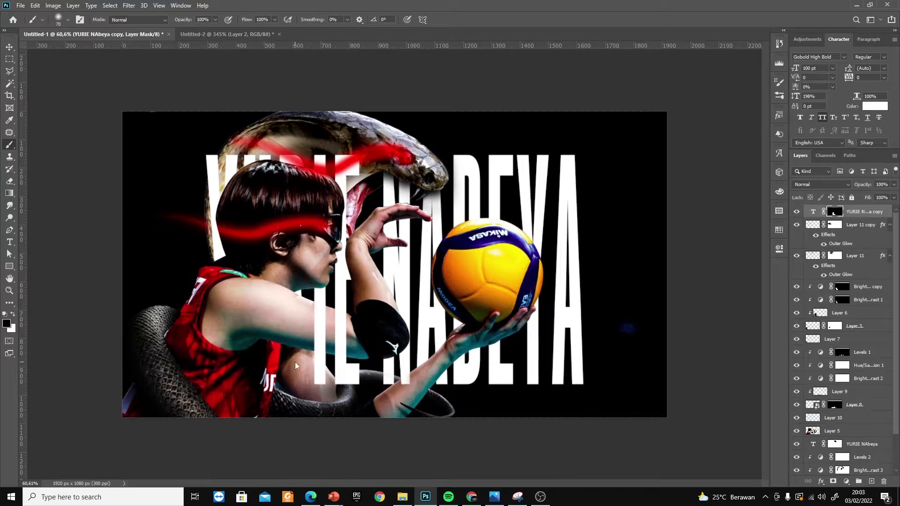
Try revealing the title copy's lettering over the volleyball's outer edge
key("x")
left_click_drag(535, 313, 534, 226)
key("x")
left_click_drag(534, 244, 542, 303)
key("v")
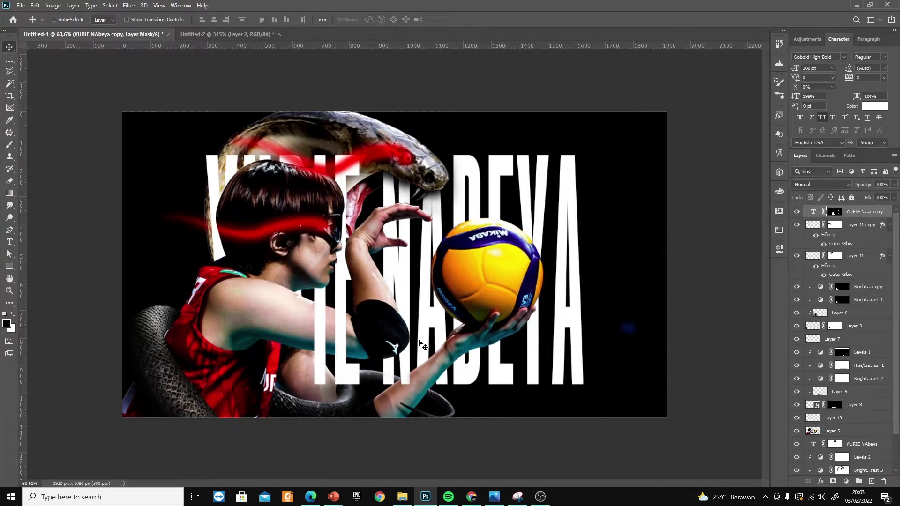
Add a red Solid Color fill layer above the snake coil's brightness adjustments and clip it to the coil
left_click(866, 286)
left_click(846, 481)
left_click(860, 316)
left_click(826, 230)
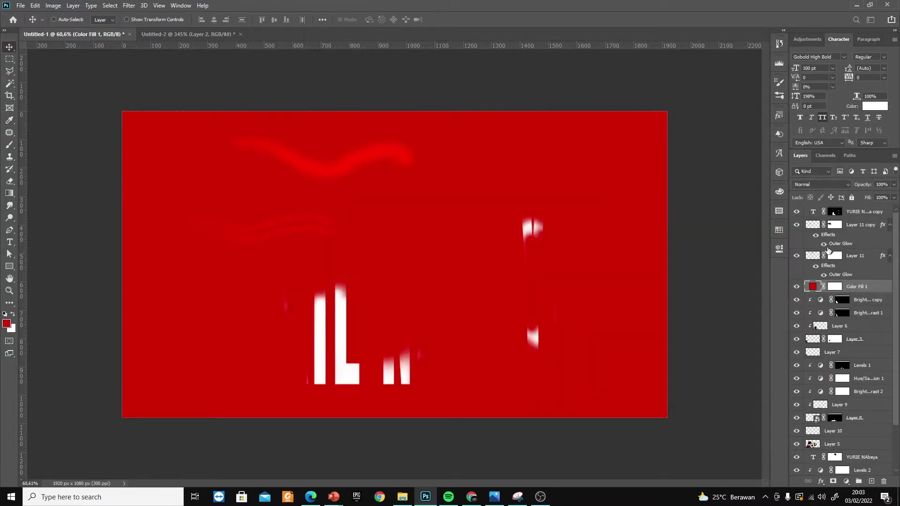
key("ctrl+alt+g")
Try several blend modes on the red fill layer and set it to Darken
left_click(833, 186)
key("m")
key("Down")
key("Down")
key("Down")
key("Down")
key("Down")
key("Down")
key("Down")
key("Down")
key("Down")
key("Down")
key("Down")
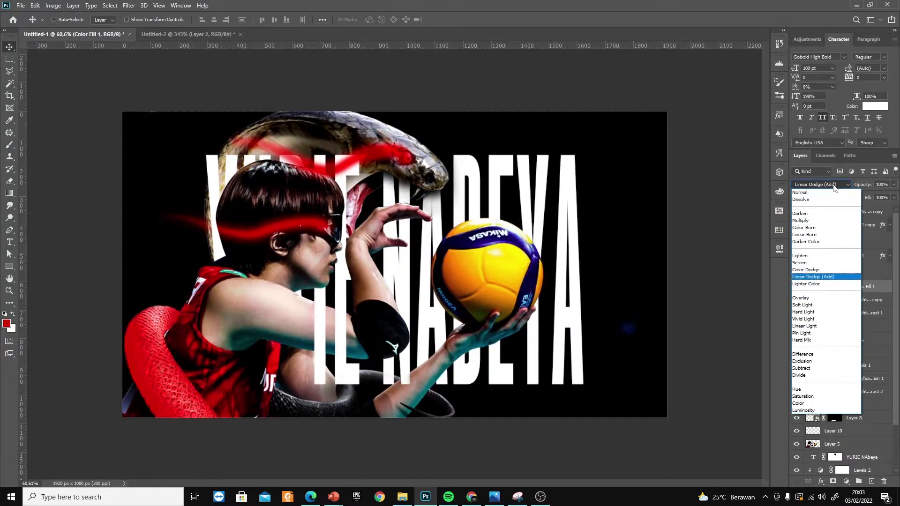
key("Up")
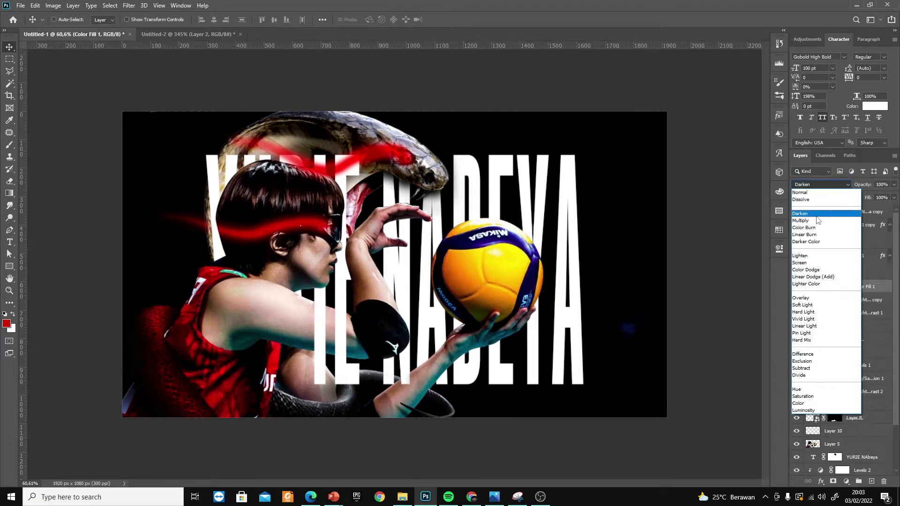
left_click(832, 213)
Invert the red fill's mask and paint a red tint along the snake coil behind the player
left_click(840, 288)
key("ctrl+i")
key("b")
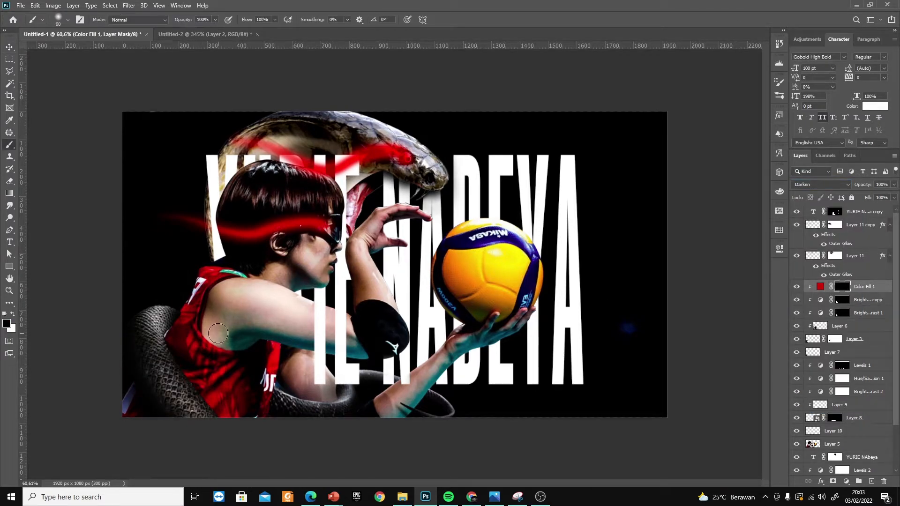
key("x")
left_click_drag(176, 320, 173, 399)
key("ctrl+z")
key("0")
key("ctrl+z")
mouse_move(181, 310)
left_mouse_down()
mouse_move(237, 421)
mouse_move(233, 412)
left_mouse_up()
Duplicate the red fill above Levels 1, invert the copy's mask, and paint red light onto the front snake coil
left_click_drag(821, 288, 844, 366)
key("ctrl+i")
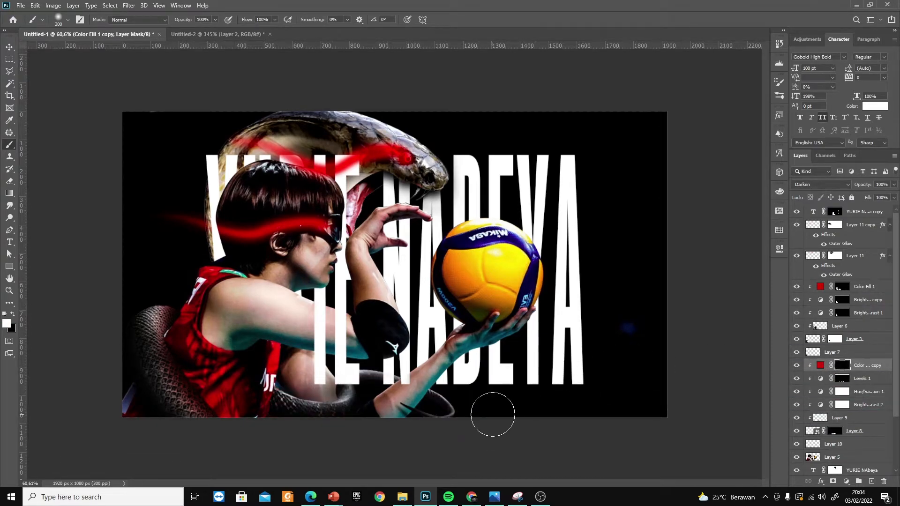
left_click_drag(330, 386, 270, 369)
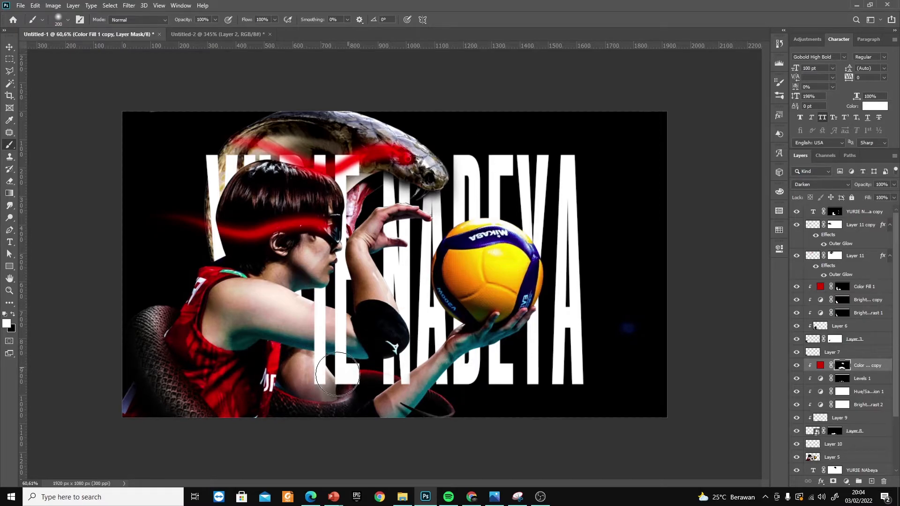
left_click(797, 365)
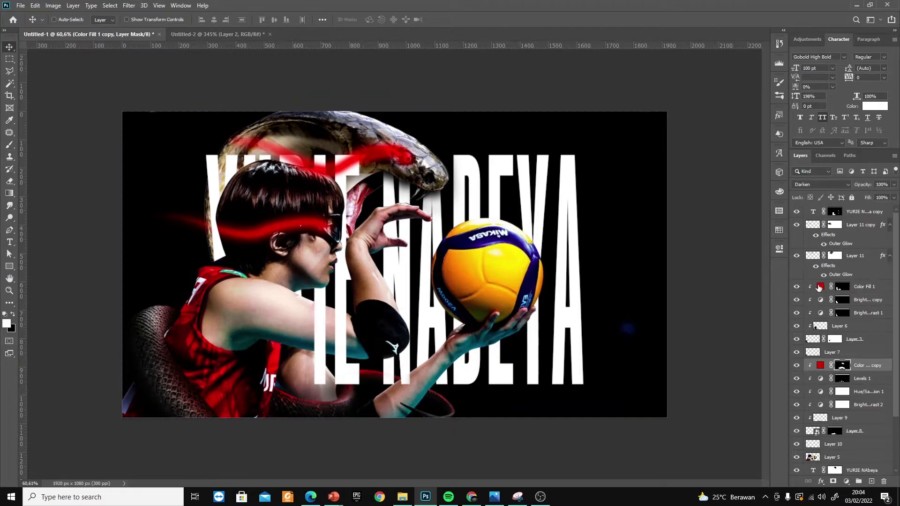
left_click(820, 286)
left_click(779, 43)
left_click(700, 463)
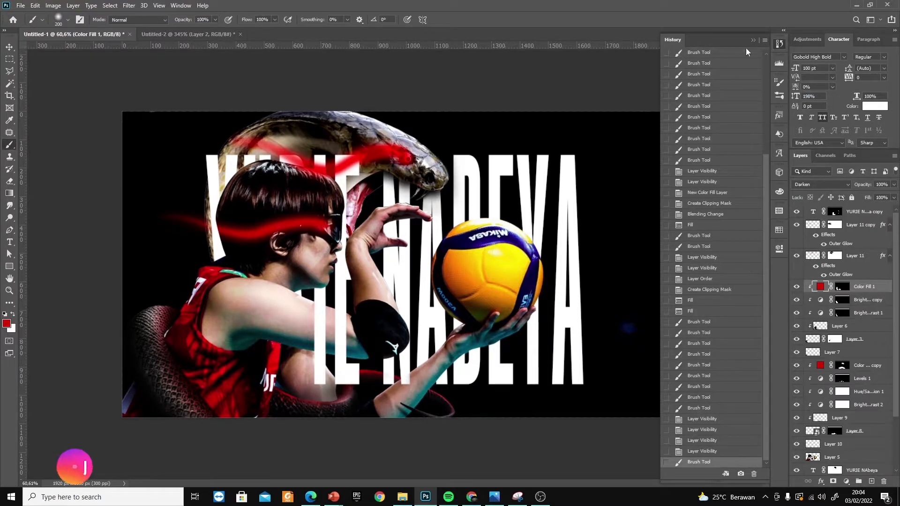
left_click(779, 44)
Refine the Color Fill 1 mask by alternately adding and removing red tint along the coil behind the player
left_click(842, 287)
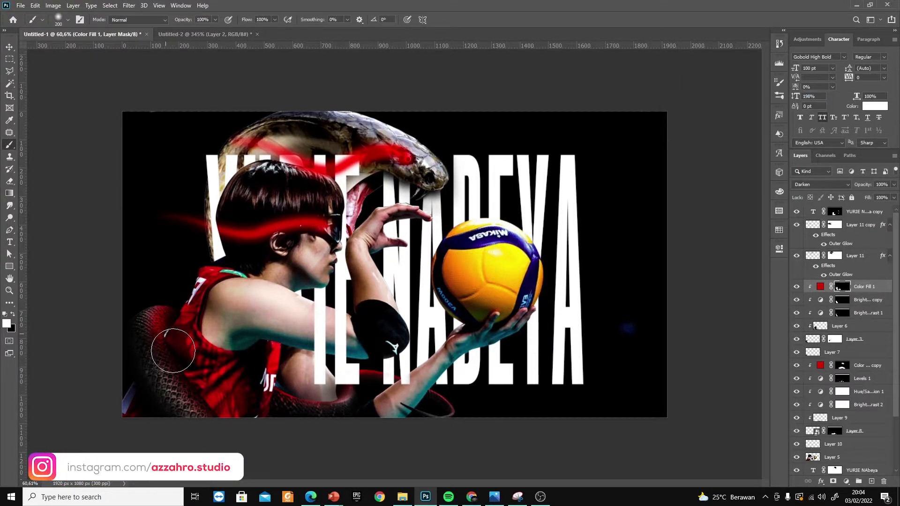
key("x")
left_click_drag(170, 312, 158, 417)
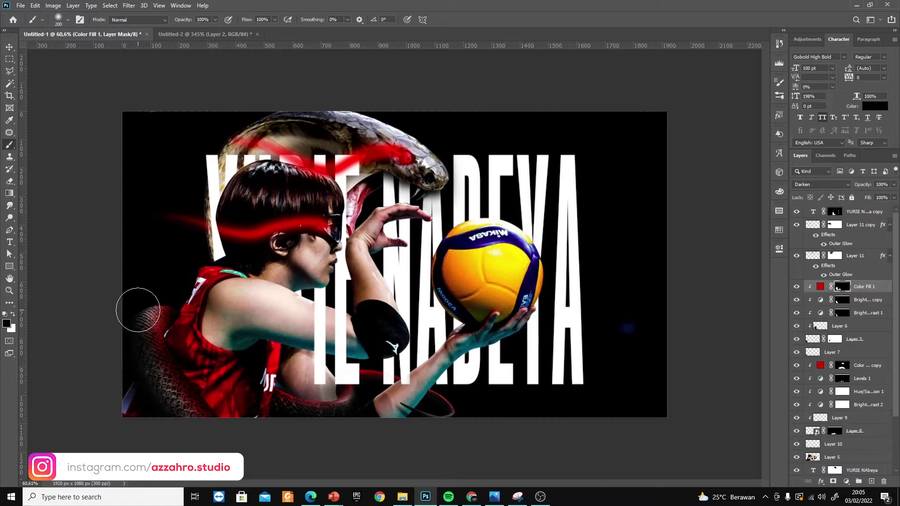
key("x")
left_click_drag(138, 309, 146, 309)
key("x")
key("x")
left_click_drag(165, 407, 145, 357)
key("x")
left_click_drag(170, 435, 132, 379)
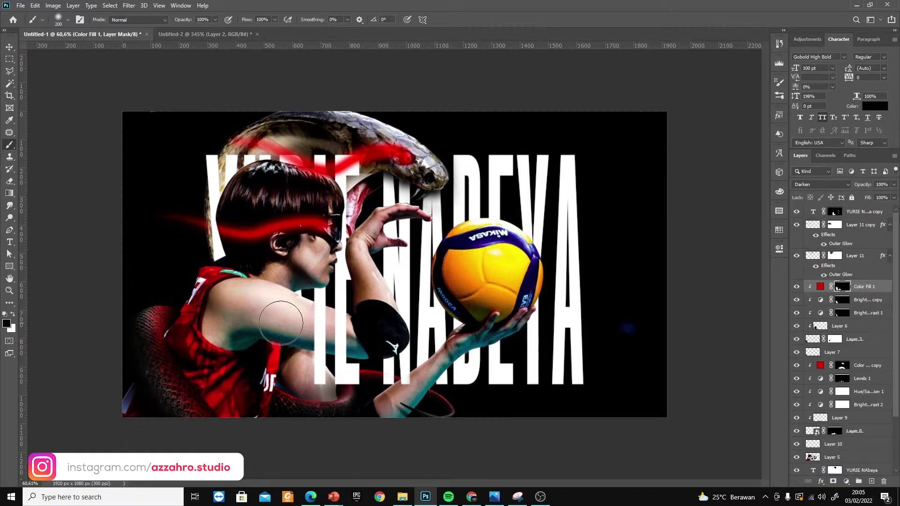
key("v")
scroll(807, 427, "down", 3)
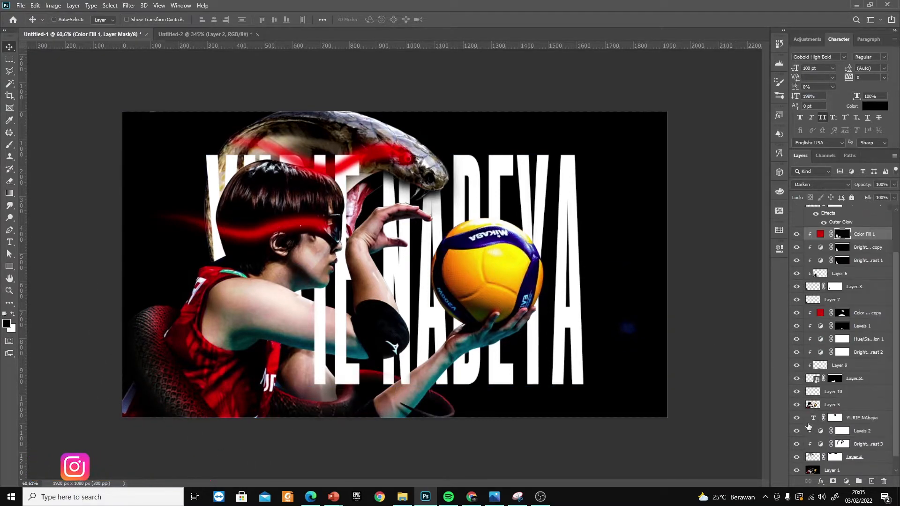
Duplicate the red fill as a clipped layer above Levels 2 and fill its mask with black
left_click_drag(818, 312, 836, 426)
left_click(842, 431)
key("alt+BackSpace")
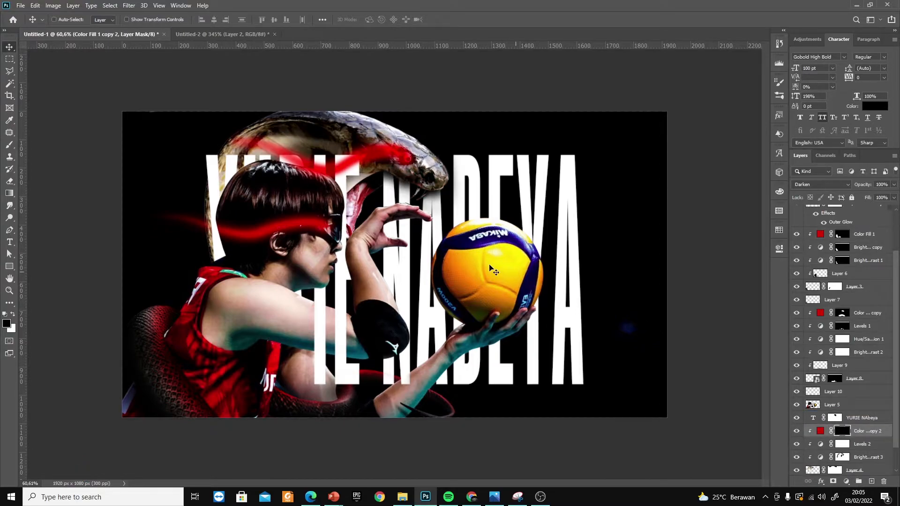
Paint red light along the top of the snake's head on the new fill's mask, alternately adding and erasing tint
key("b")
key("x")
key("0")
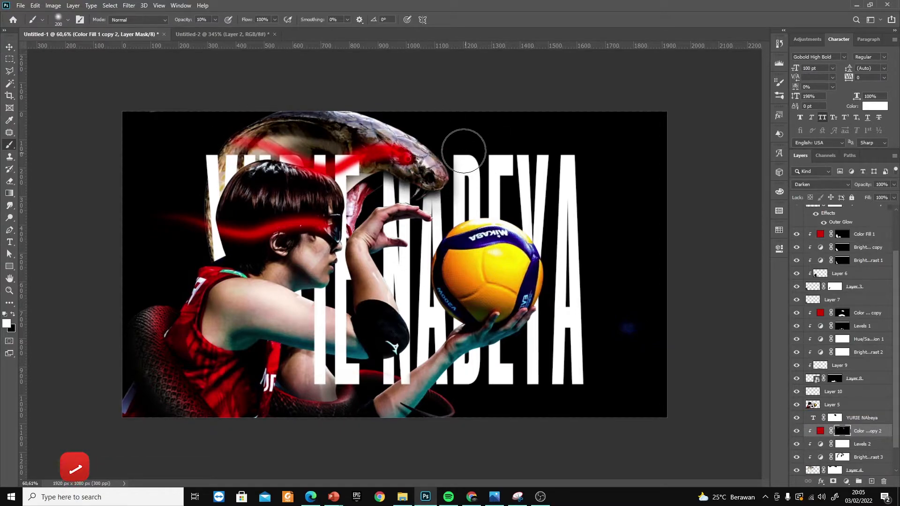
key("x")
left_click_drag(428, 206, 383, 159)
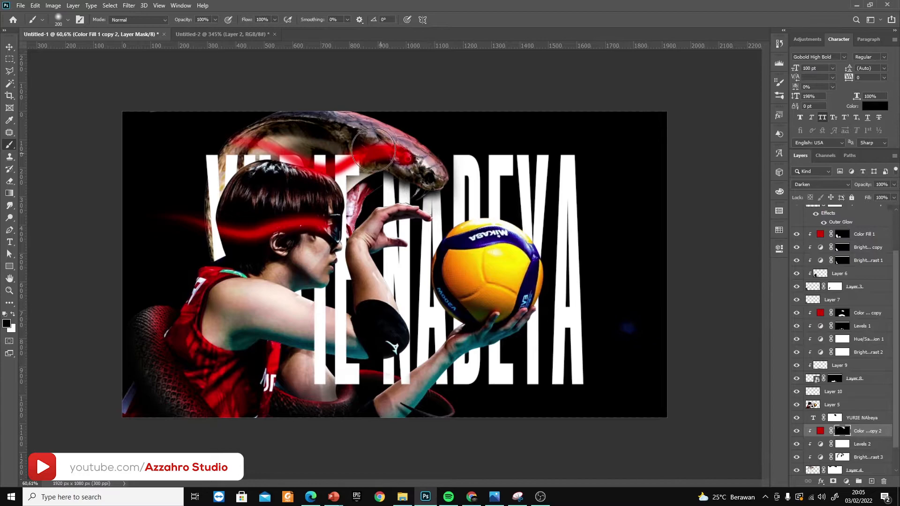
key("x")
left_click_drag(349, 104, 453, 162)
key("x")
mouse_move(424, 190)
left_mouse_down()
mouse_move(428, 209)
mouse_move(391, 157)
mouse_move(365, 133)
left_mouse_up()
key("x")
key("x")
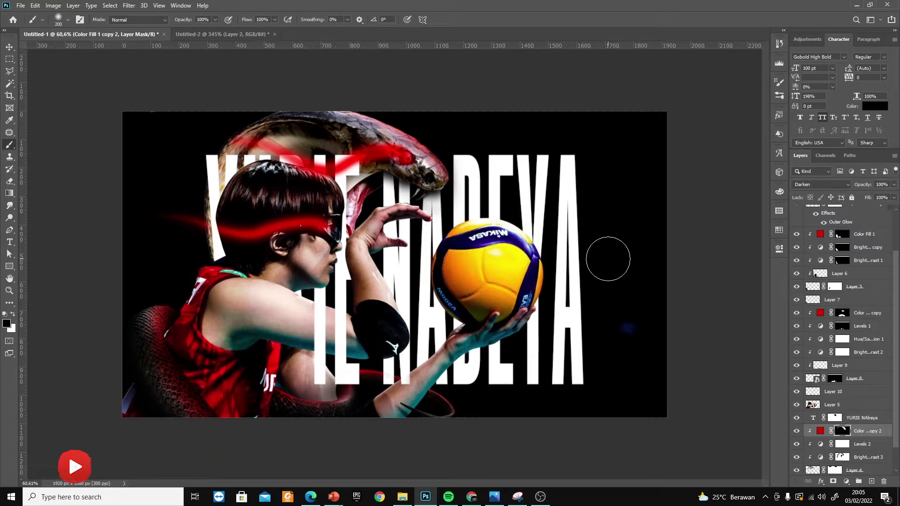
key("v")
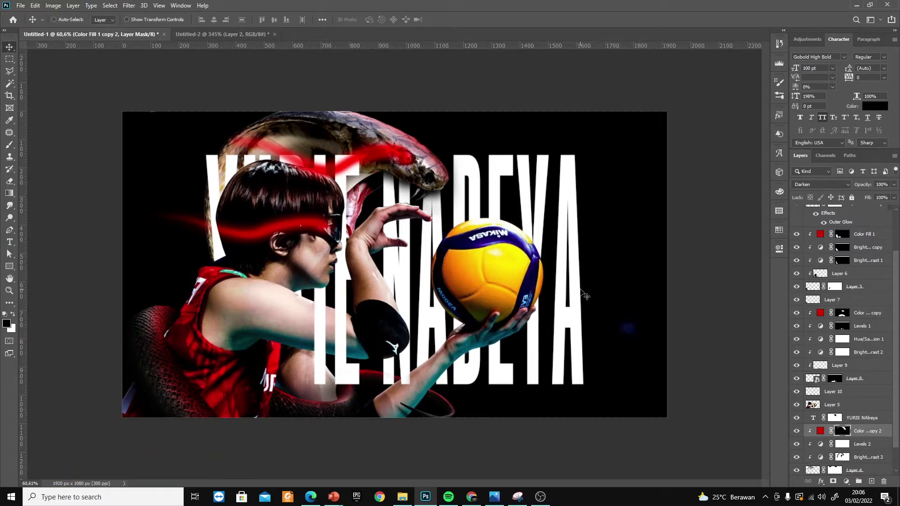
Group the snake head layers and duplicate the group as a smart object ready for smart filters
scroll(800, 471, "down", 1)
left_click(855, 443, "shift")
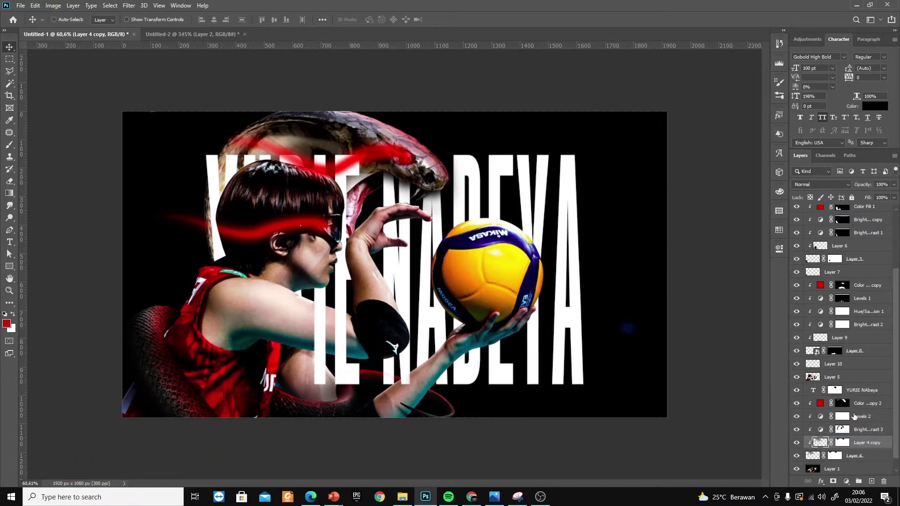
key("ctrl+g")
key("ctrl+j")
left_click(129, 5)
left_click(159, 29)
Apply a Motion Blur smart filter to the Group 1 copy
left_click(128, 5)
mouse_move(157, 135)
mouse_move(140, 111)
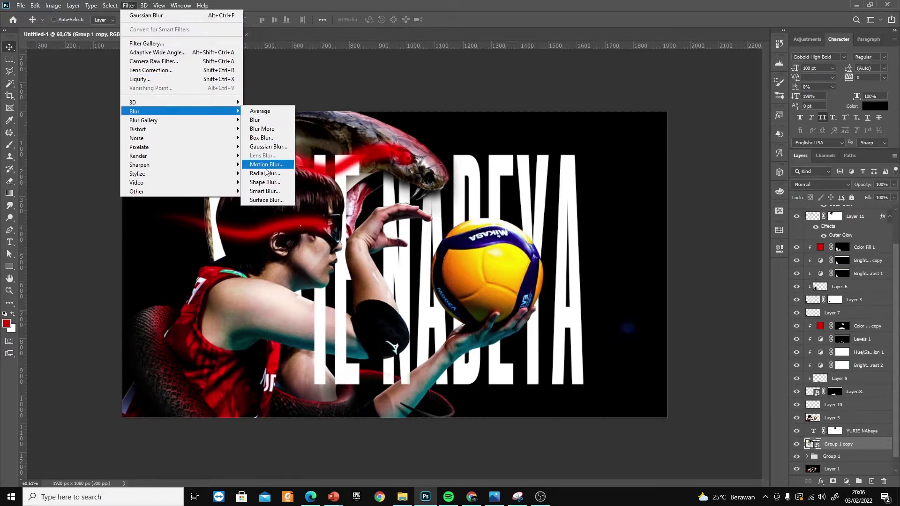
left_click(264, 161)
Try limiting the blurred snake copy to its outer edge by painting black over the head on a new layer mask
left_click(832, 481)
key("b")
mouse_move(438, 181)
left_mouse_down()
mouse_move(429, 168)
mouse_move(262, 143)
mouse_move(325, 197)
left_mouse_up()
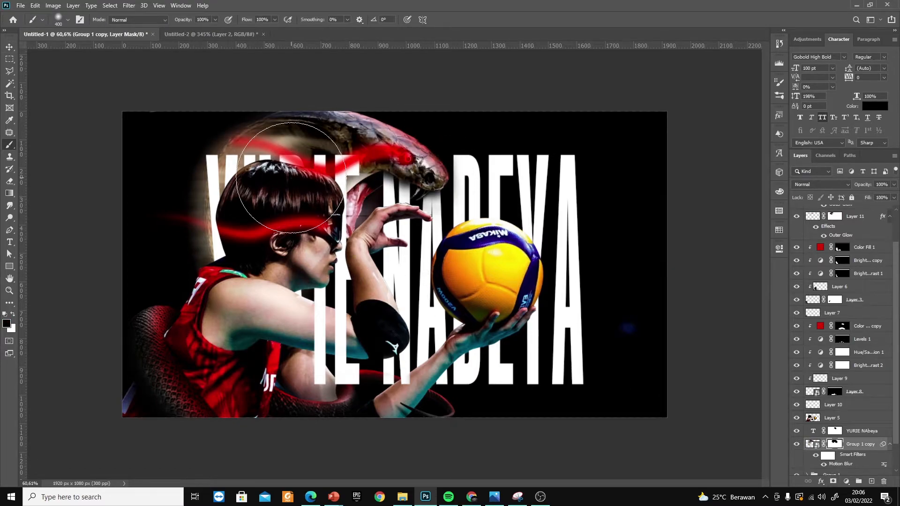
key("bracketright")
mouse_move(362, 149)
left_mouse_down()
mouse_move(332, 200)
mouse_move(280, 213)
mouse_move(313, 184)
mouse_move(298, 203)
mouse_move(290, 249)
left_mouse_up()
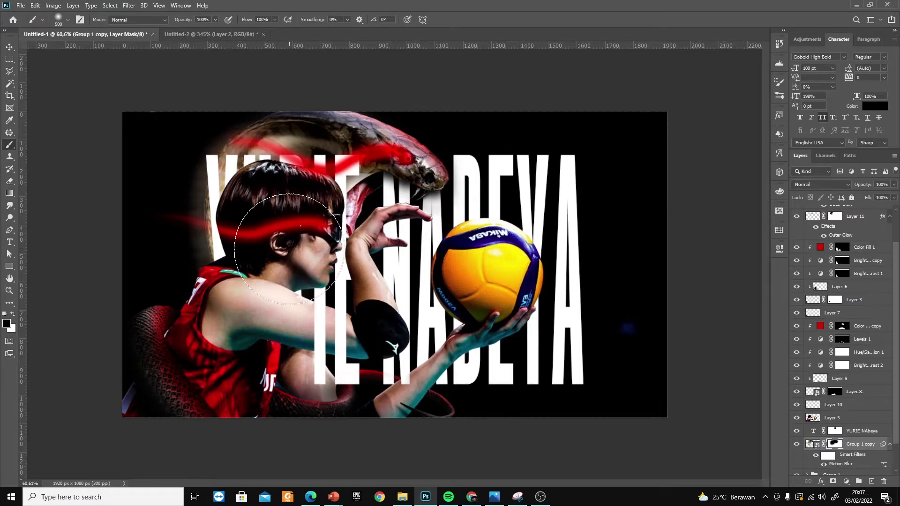
mouse_move(289, 249)
left_mouse_down()
mouse_move(281, 211)
mouse_move(201, 201)
mouse_move(376, 194)
mouse_move(387, 170)
mouse_move(291, 217)
left_mouse_up()
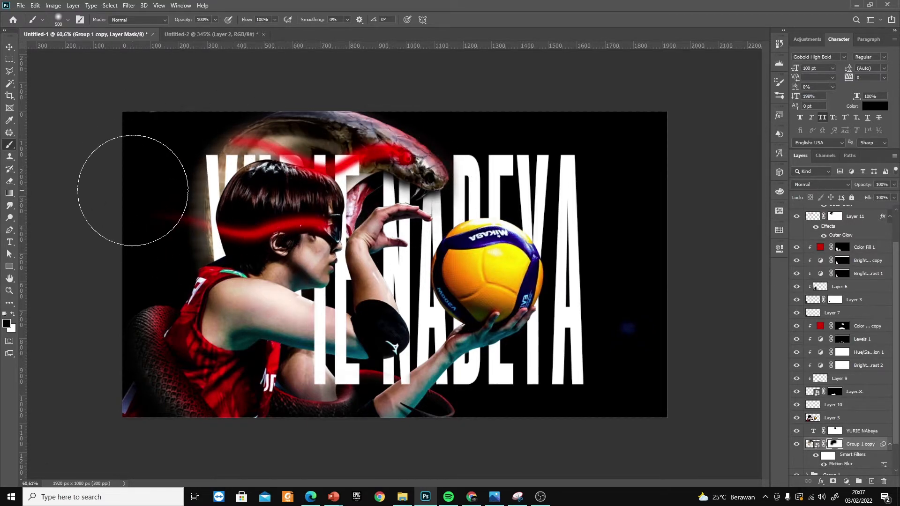
left_click_drag(129, 187, 122, 281)
Hide Group 1 and fill the Group 1 copy's layer mask with white
key("v")
scroll(793, 463, "down", 3)
left_click(796, 444)
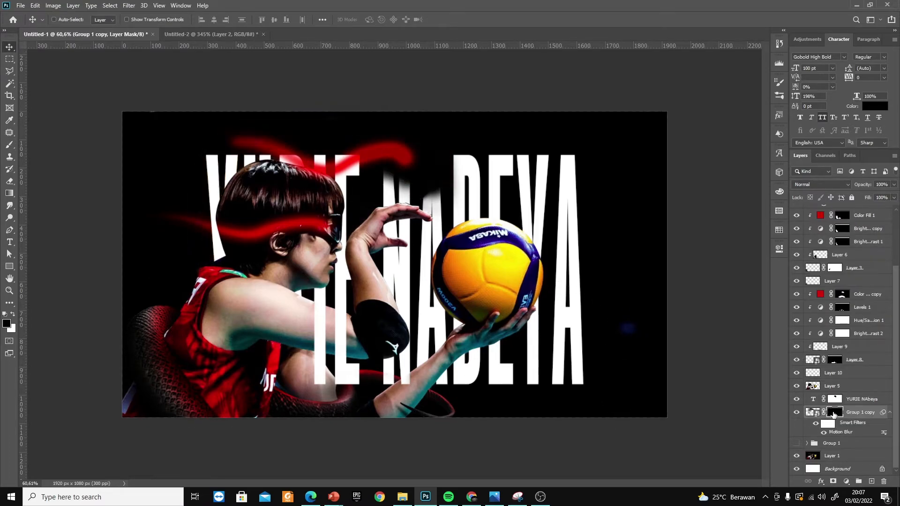
key("ctrl+BackSpace")
Paint black over the snake's head on the Motion Blur filter mask so only the outer neck stays blurred
left_click(828, 424)
key("b")
mouse_move(392, 182)
left_mouse_down()
mouse_move(405, 164)
mouse_move(321, 206)
left_mouse_up()
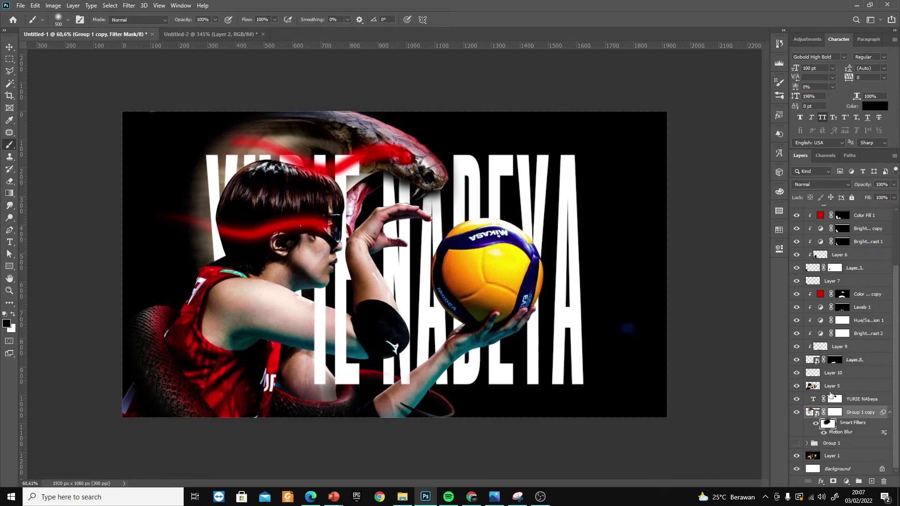
Convert the player's Layer 5 to a smart object and apply a Motion Blur smart filter to it
left_click(834, 387)
right_click(849, 387)
left_click(796, 224)
left_click_drag(846, 385, 846, 385)
left_click(796, 386)
left_click(796, 386)
left_click(796, 412)
left_click(796, 412)
Invert Layer 5's smart filter mask to hide the motion blur
left_click(890, 386)
left_click(828, 397)
key("ctrl+i")
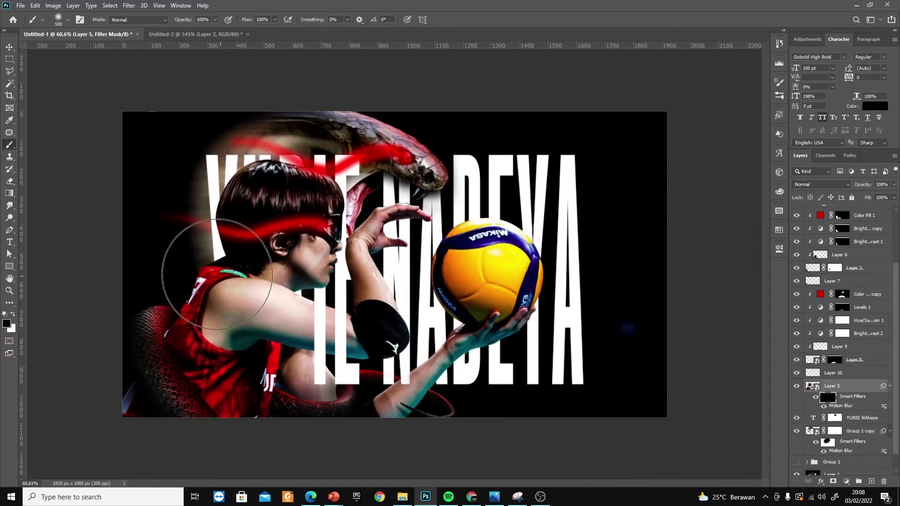
Duplicate Layer 5 and paint white on the copy's filter mask to blur the player's back and shoulder
key("x")
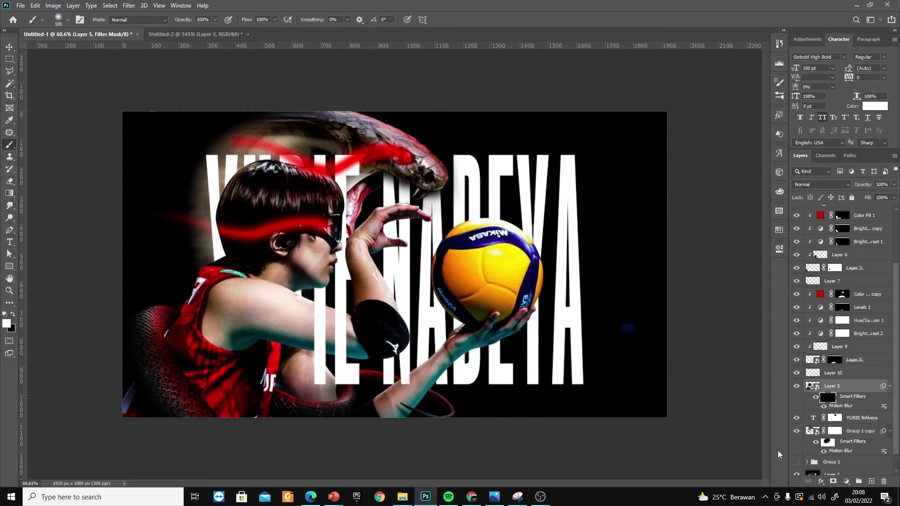
left_click(814, 389)
key("ctrl+j")
left_click(827, 397)
mouse_move(188, 211)
left_mouse_down()
mouse_move(162, 306)
mouse_move(111, 366)
mouse_move(125, 388)
left_mouse_up()
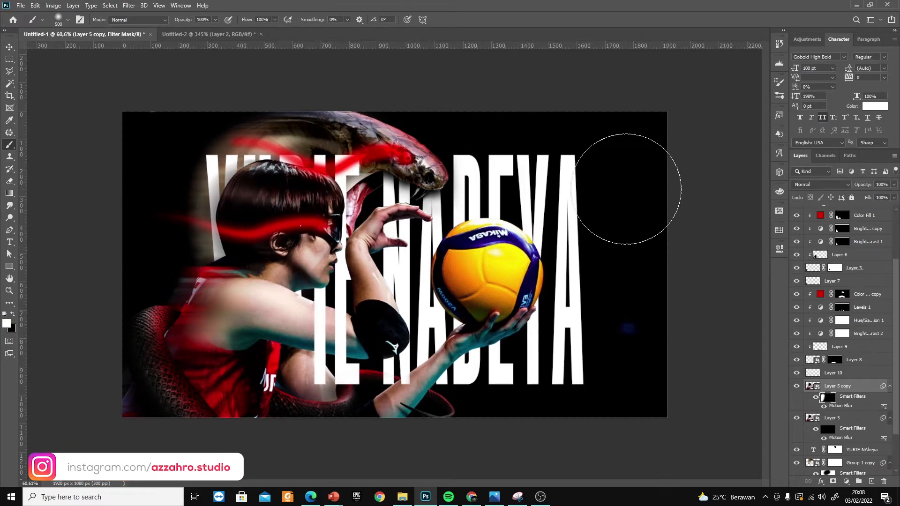
key("v")
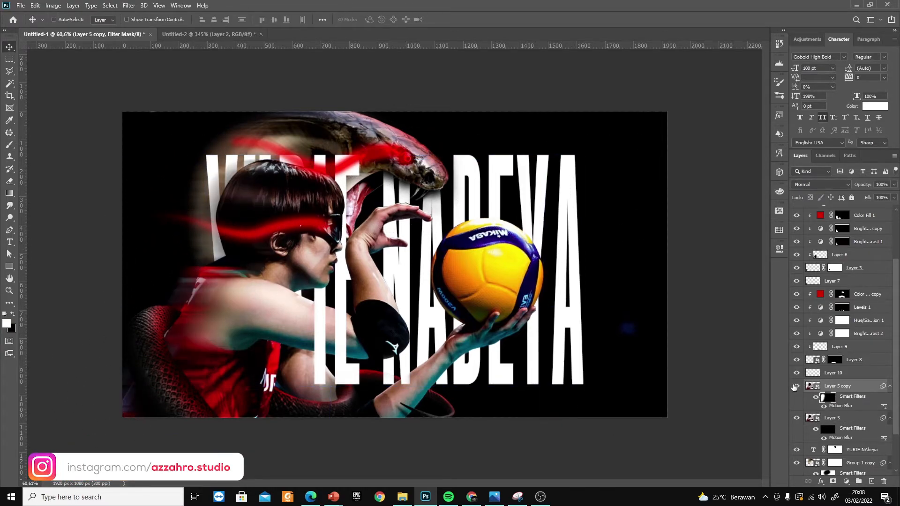
Refine the Group 1 copy's filter mask by brushing motion blur in and out around the snake
left_click(826, 473)
key("b")
key("x")
key("x")
key("x")
key("v")
Add a Gradient Overlay with the Black, White preset to the name title behind the player
scroll(651, 253, "up", 2)
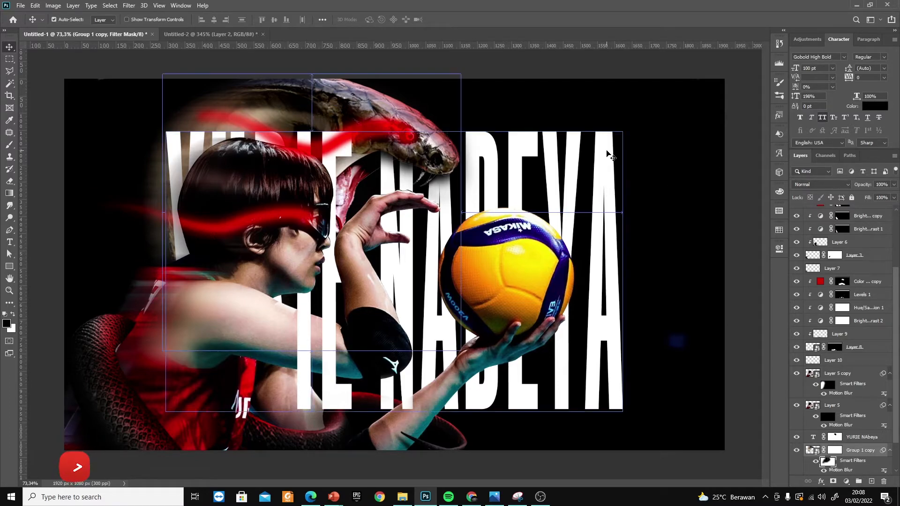
scroll(838, 351, "up", 4)
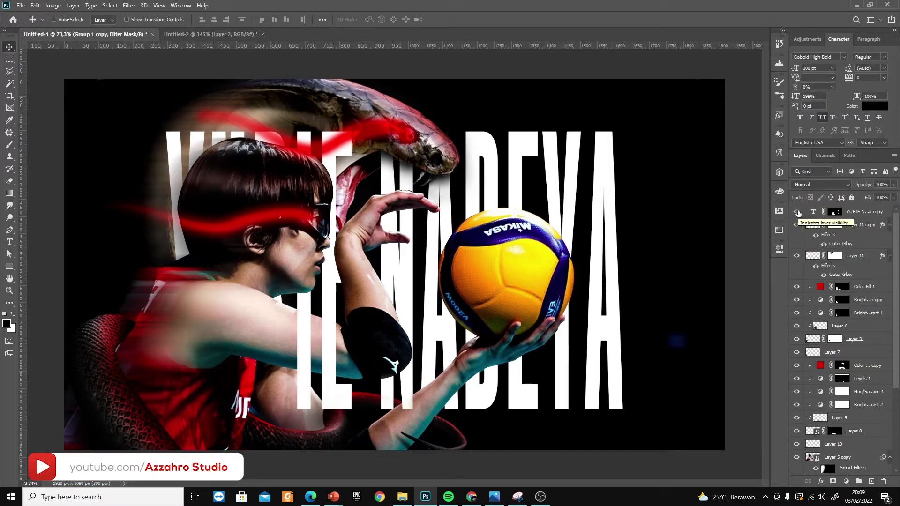
left_click(865, 214)
scroll(841, 441, "down", 4)
left_click(862, 416)
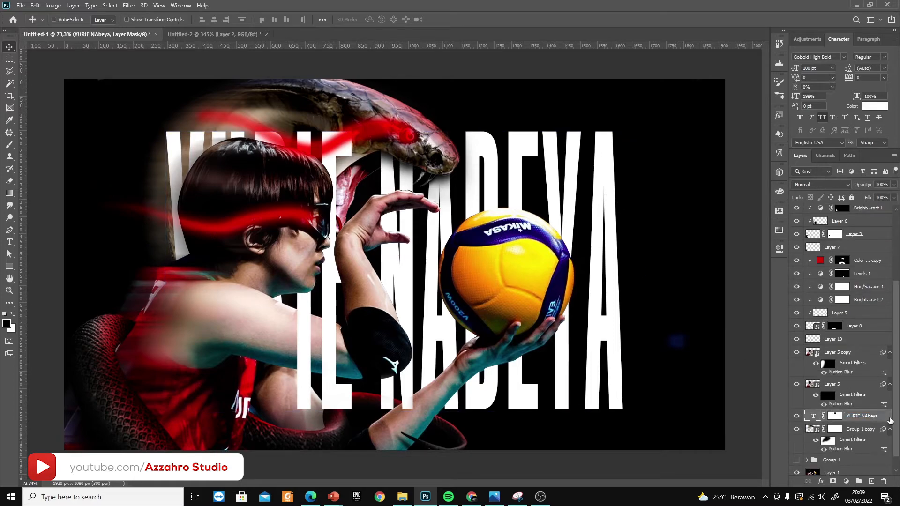
double_click(882, 417)
left_click(525, 361)
left_click(673, 279)
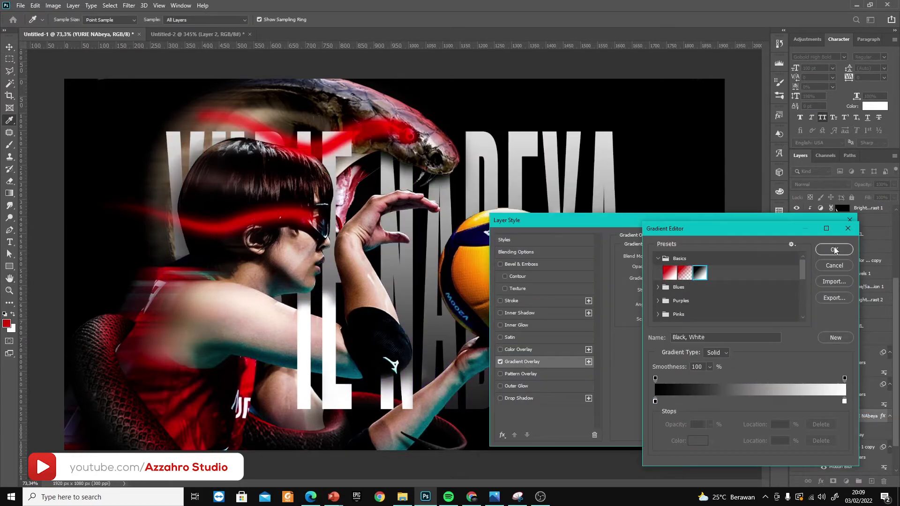
left_click(825, 246)
Make the gradient overlay Reflected at reduced opacity and paste the layer style onto the title's copy
left_click_drag(675, 227, 781, 164)
left_click(788, 226)
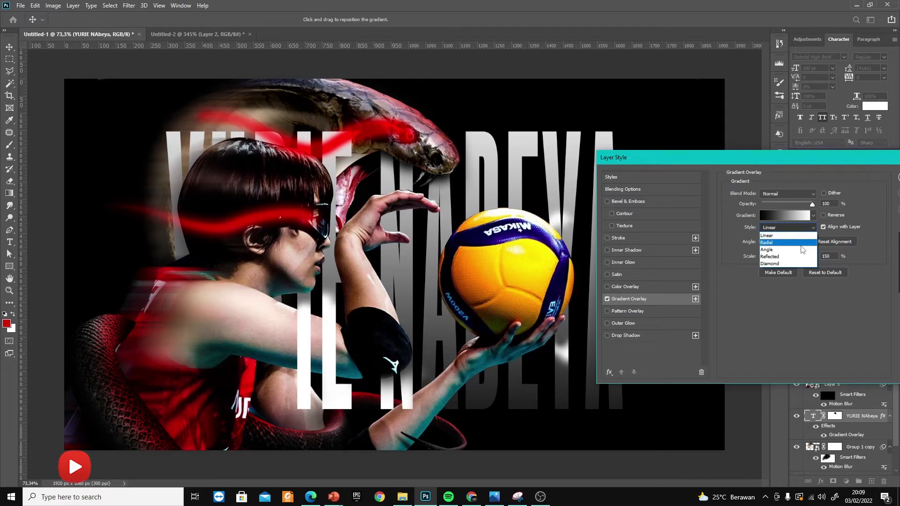
left_click(799, 257)
left_click_drag(812, 205, 779, 205)
left_click(898, 177)
right_click(837, 430)
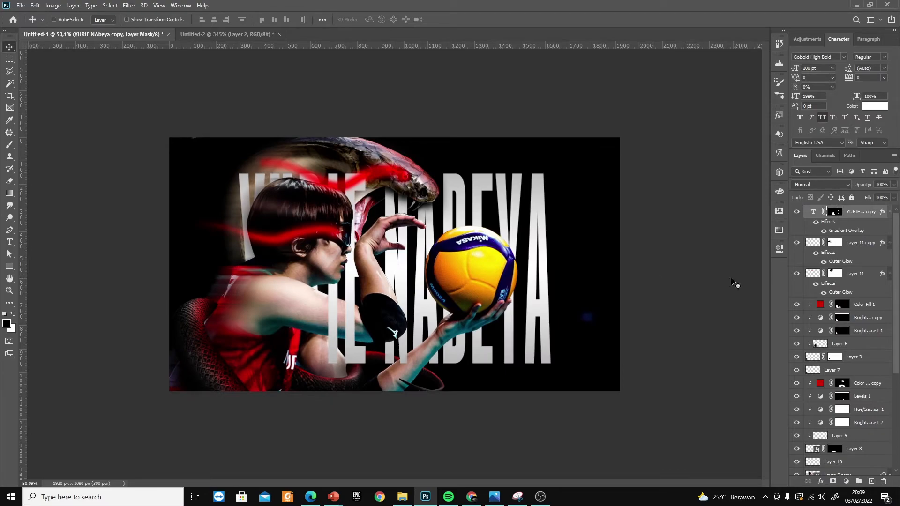
Stamp all visible layers into a new layer on top and convert it to a smart object
key("ctrl+shift+alt+e")
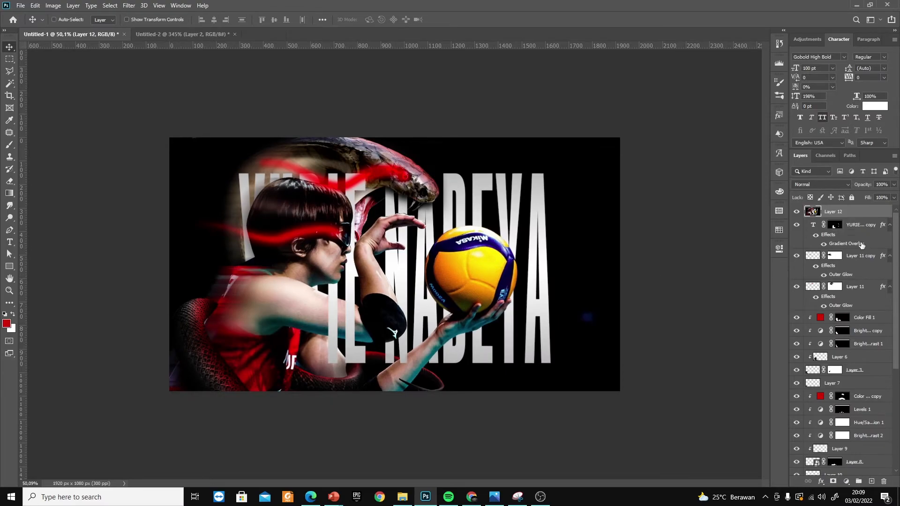
right_click(857, 212)
left_click(815, 229)
In the Camera Raw Filter, set temperature -17, tint +27, exposure -0.05, contrast +27, texture +33 and clarity +41
left_click(129, 6)
left_click(157, 61)
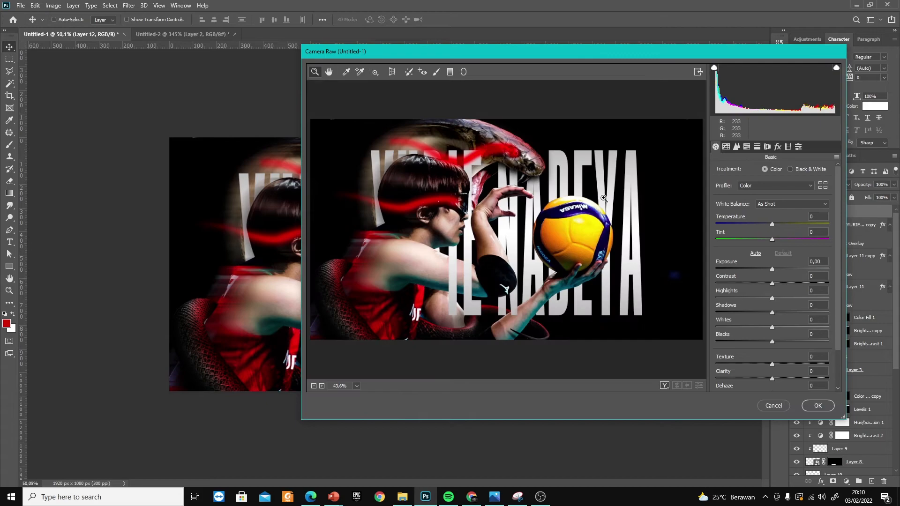
left_click_drag(772, 269, 788, 284)
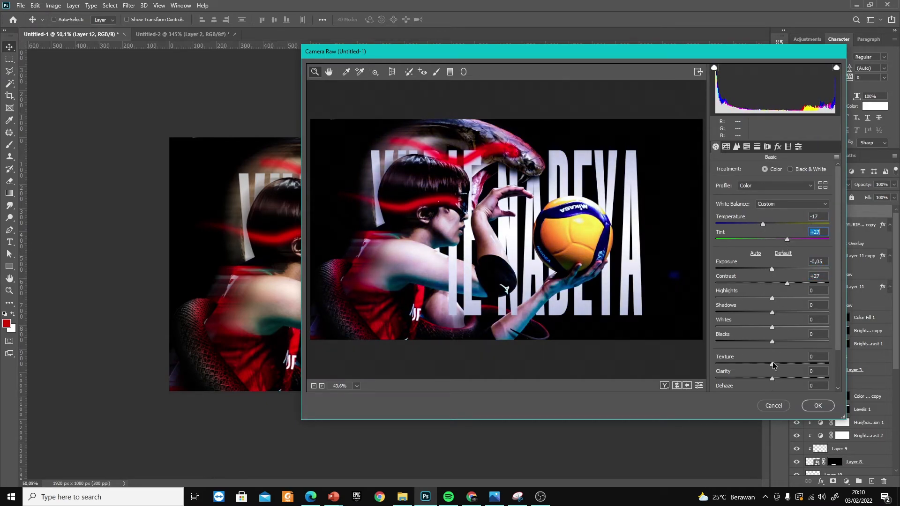
left_click_drag(781, 380, 797, 379)
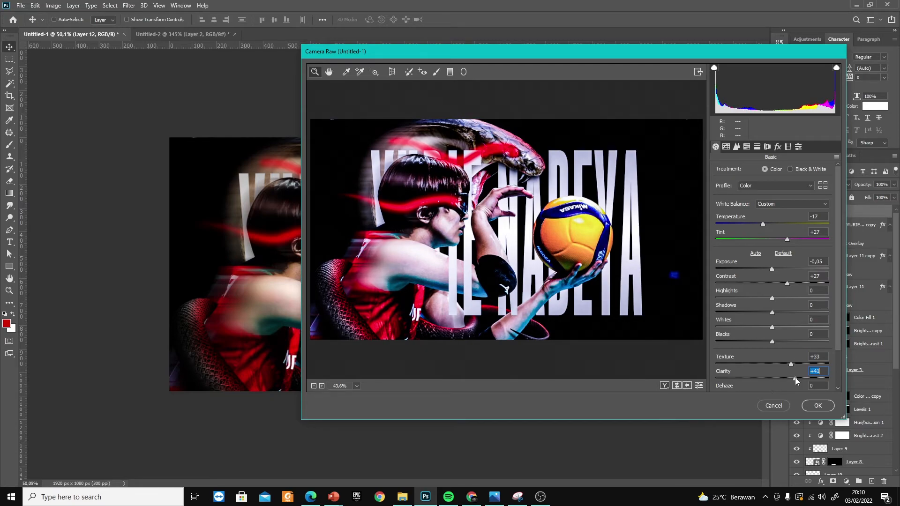
Set dehaze to +77, highlights to +33 and shadows to -16, and apply the Camera Raw Filter
scroll(787, 348, "down", 2)
left_click_drag(772, 346, 823, 345)
scroll(795, 302, "up", 2)
mouse_move(772, 296)
left_mouse_down()
mouse_move(791, 297)
mouse_move(749, 312)
mouse_move(764, 313)
left_mouse_up()
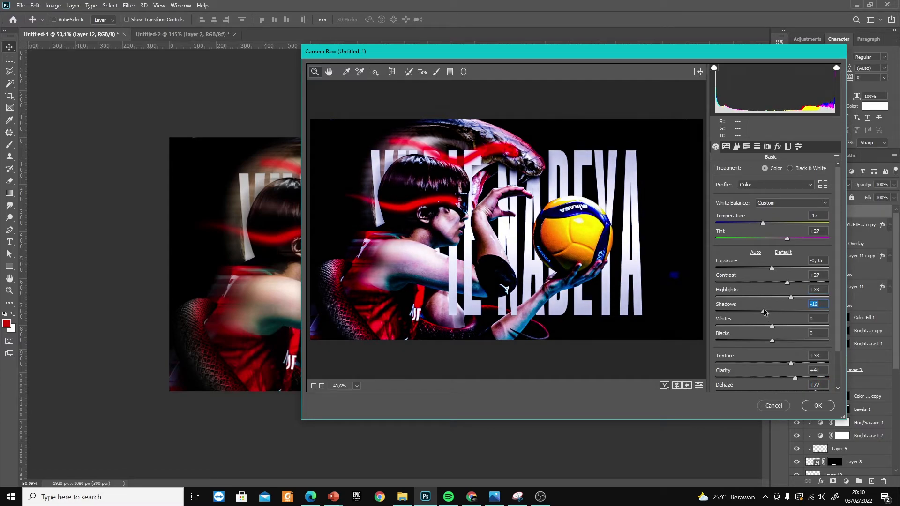
left_click(817, 406)
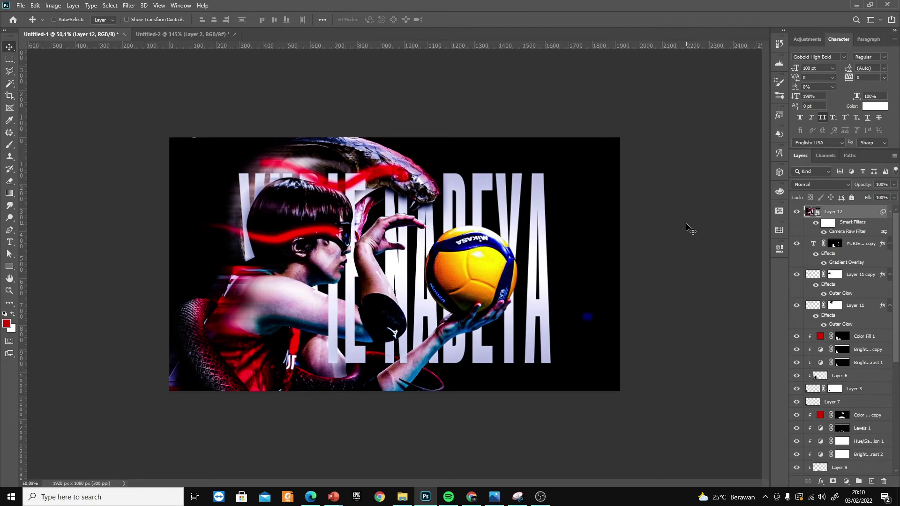
Switch to Chrome and copy the female volleyball player description from the athlete's Google web results
left_click(454, 497)
left_click(471, 498)
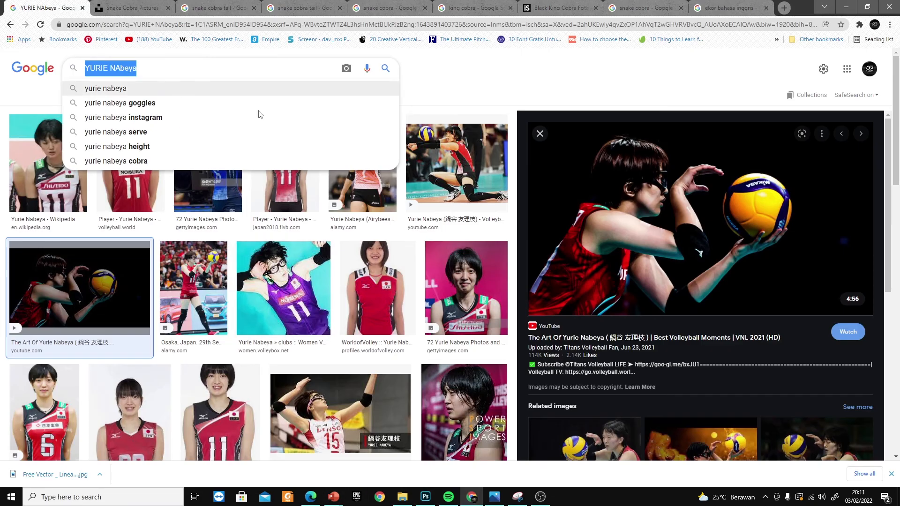
left_click(98, 97)
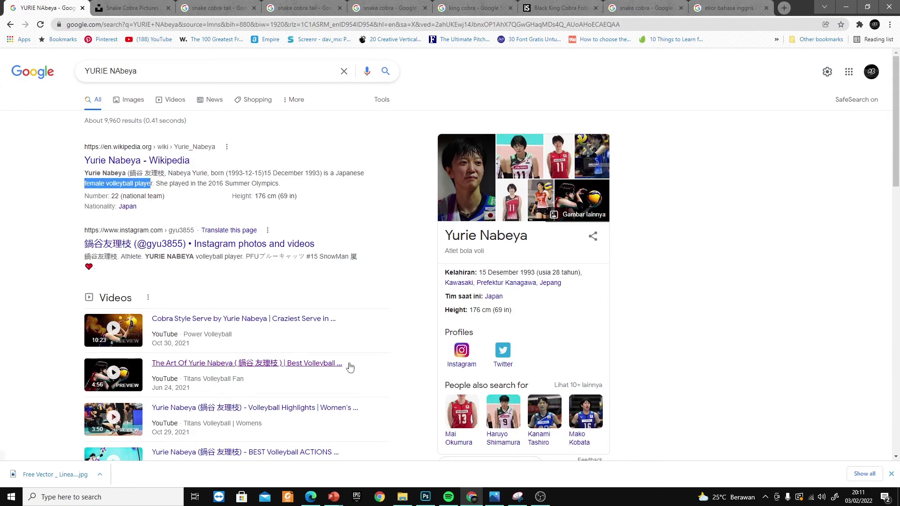
Return to Photoshop and place the copied description as a new text layer on the poster
left_click(425, 496)
left_click(277, 304)
left_click(665, 222)
left_click(548, 152)
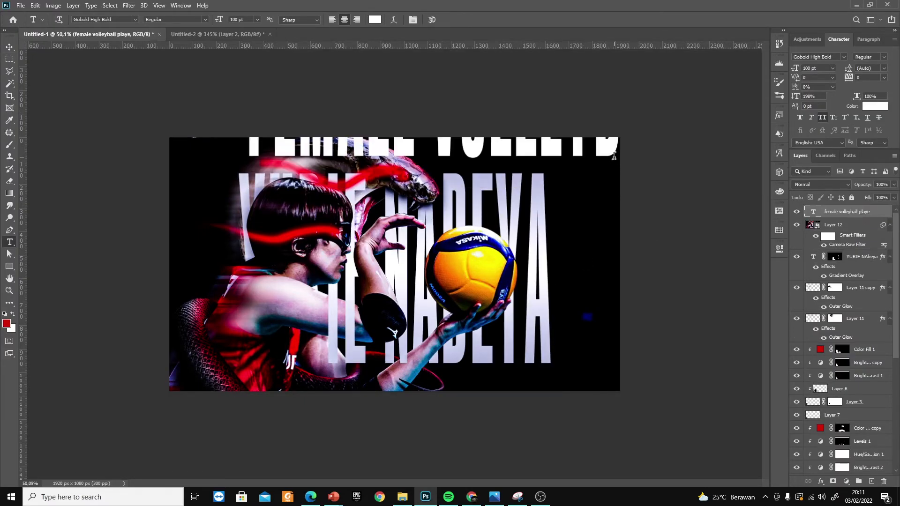
Set the caption's font to Montserrat Regular, reduce its size and move it over the title
left_click(104, 20)
type("mont")
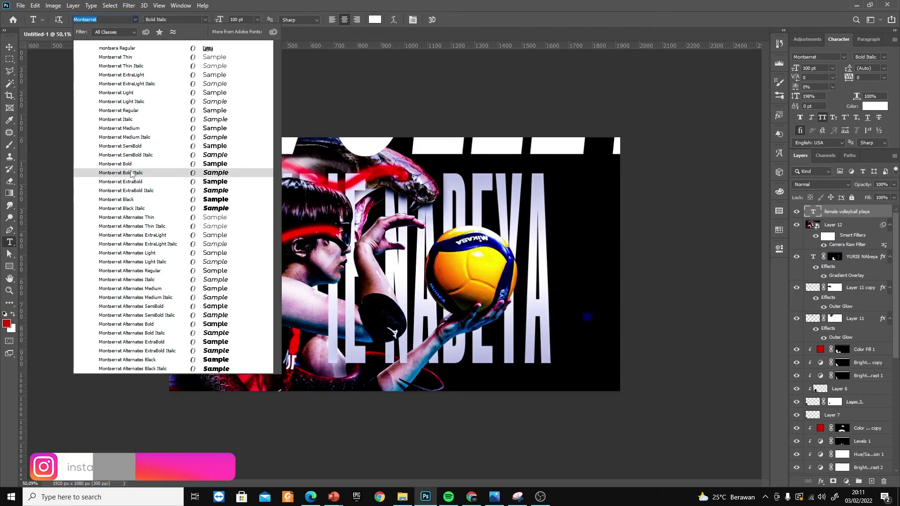
left_click(127, 111)
left_click(832, 69)
left_click(815, 133)
key("v")
left_click_drag(601, 151, 535, 217)
Reset the caption's character settings, change its font to Mandalore Rough and move it above the title
left_click(894, 40)
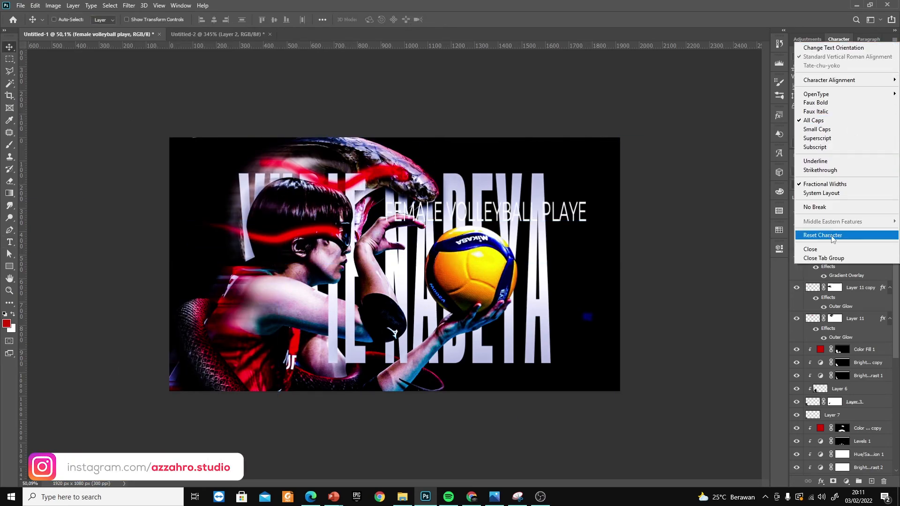
left_click(832, 235)
left_click(844, 56)
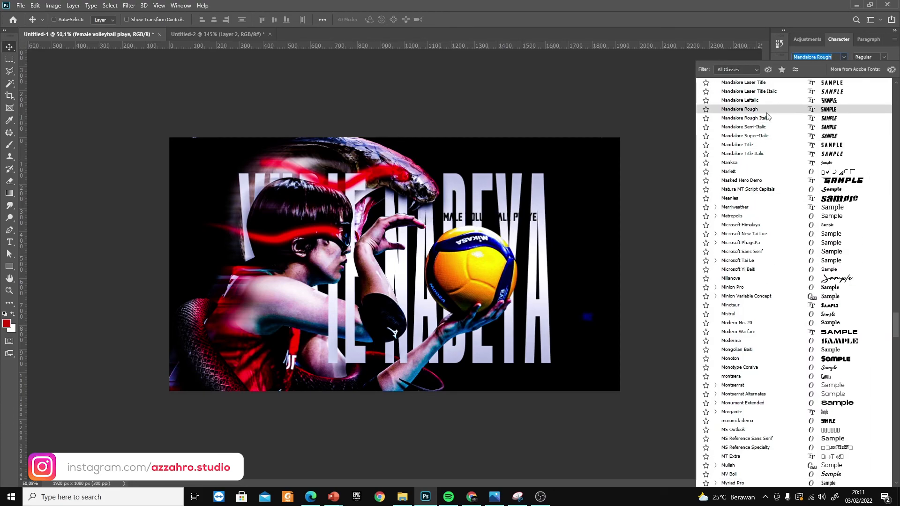
left_click(767, 113)
left_click_drag(531, 220, 544, 172)
Set the caption's text colour to white
double_click(813, 211)
left_click(874, 107)
left_click_drag(623, 255, 592, 223)
left_click(815, 235)
left_click(834, 57)
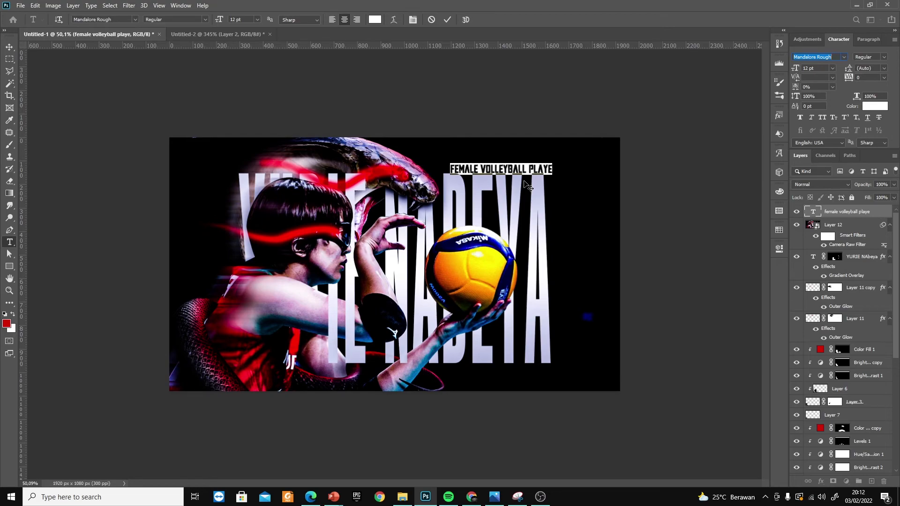
Complete the caption to "female volleyball player" and format it right-aligned at 7 pt with 420 tracking, above the title's right end
left_click(550, 169)
type("r")
key("ctrl+a")
left_click_drag(795, 68, 792, 69)
left_click_drag(849, 78, 863, 80)
left_click(356, 20)
left_click(10, 48)
left_click_drag(444, 177, 486, 173)
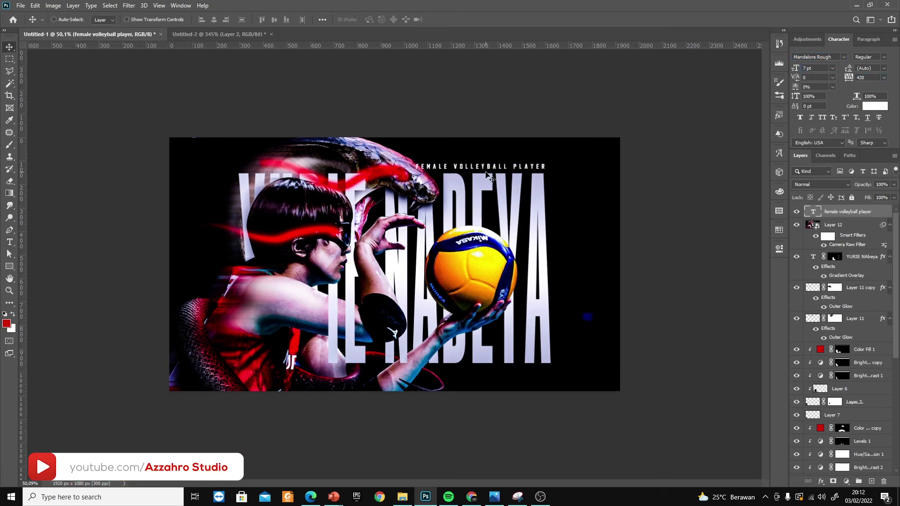
Delete the female volleyball player caption layer
key("Delete")
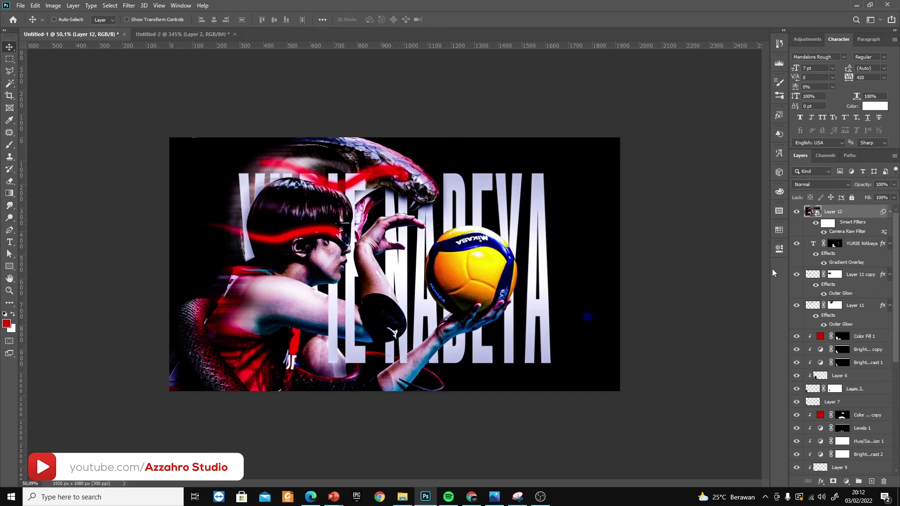
Reopen Layer 12's Camera Raw Filter and fine-tune the whites, blacks and exposure
key("ctrl+0")
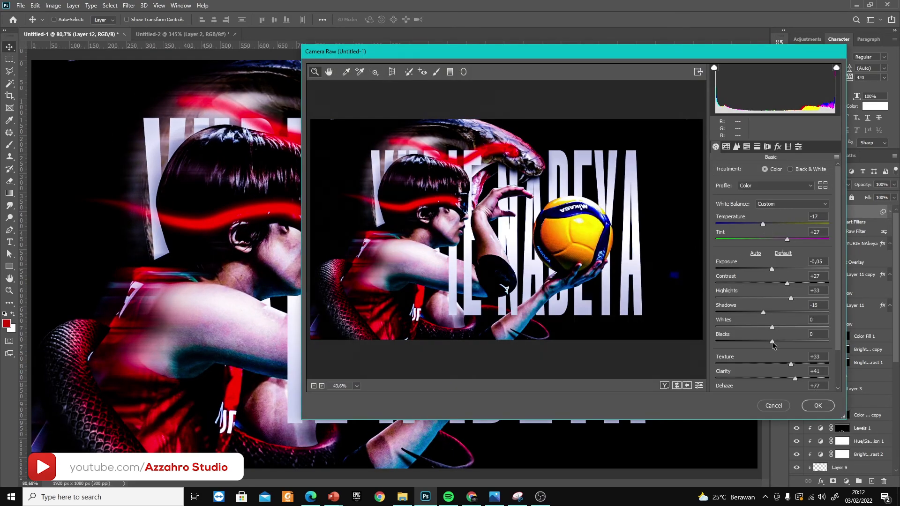
mouse_move(772, 327)
left_mouse_down()
mouse_move(787, 328)
mouse_move(766, 341)
left_mouse_up()
left_click_drag(771, 269, 774, 270)
left_click(824, 406)
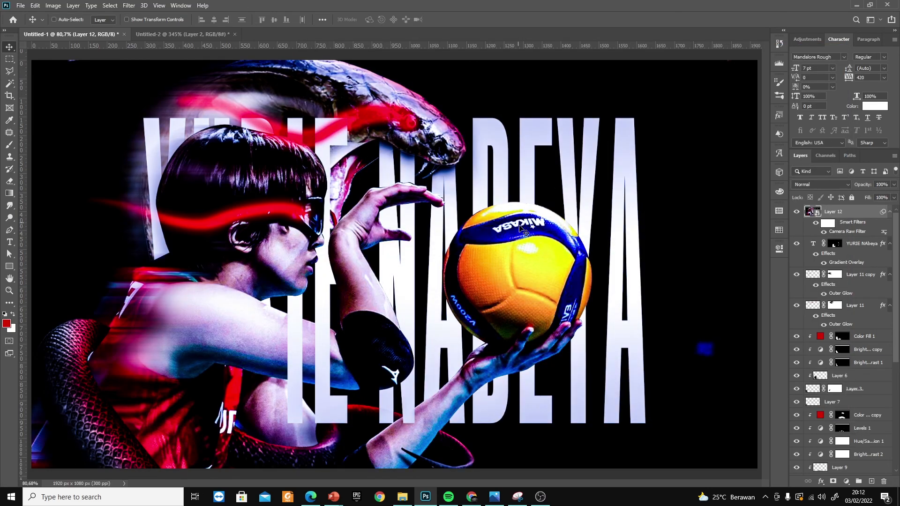